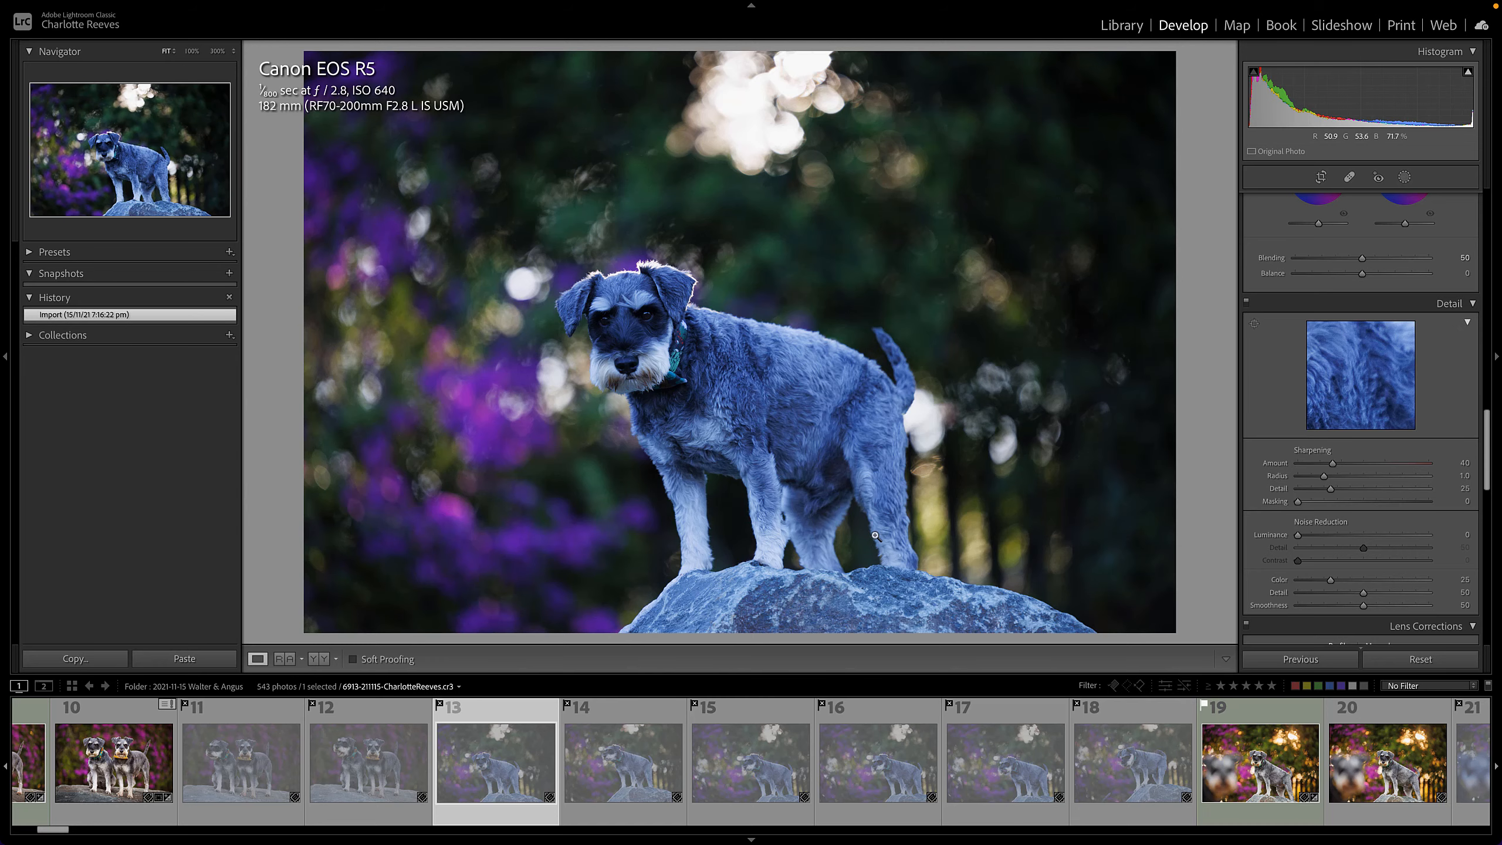
- Browse through the dog photos in the filmstrip to compare the shots
key("Right")
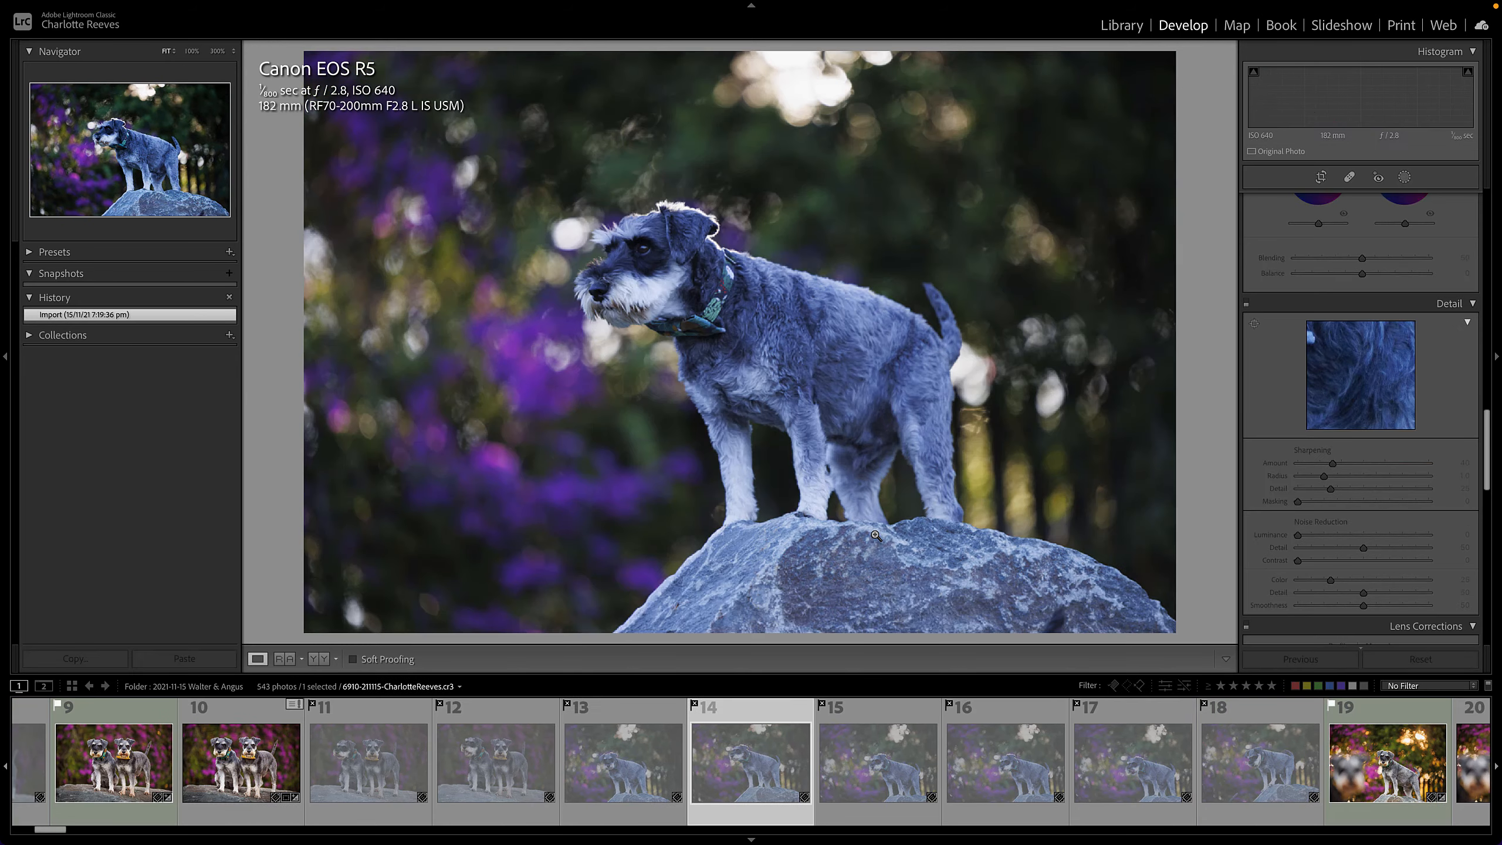
key("Right")
key("Right")
key("Right")
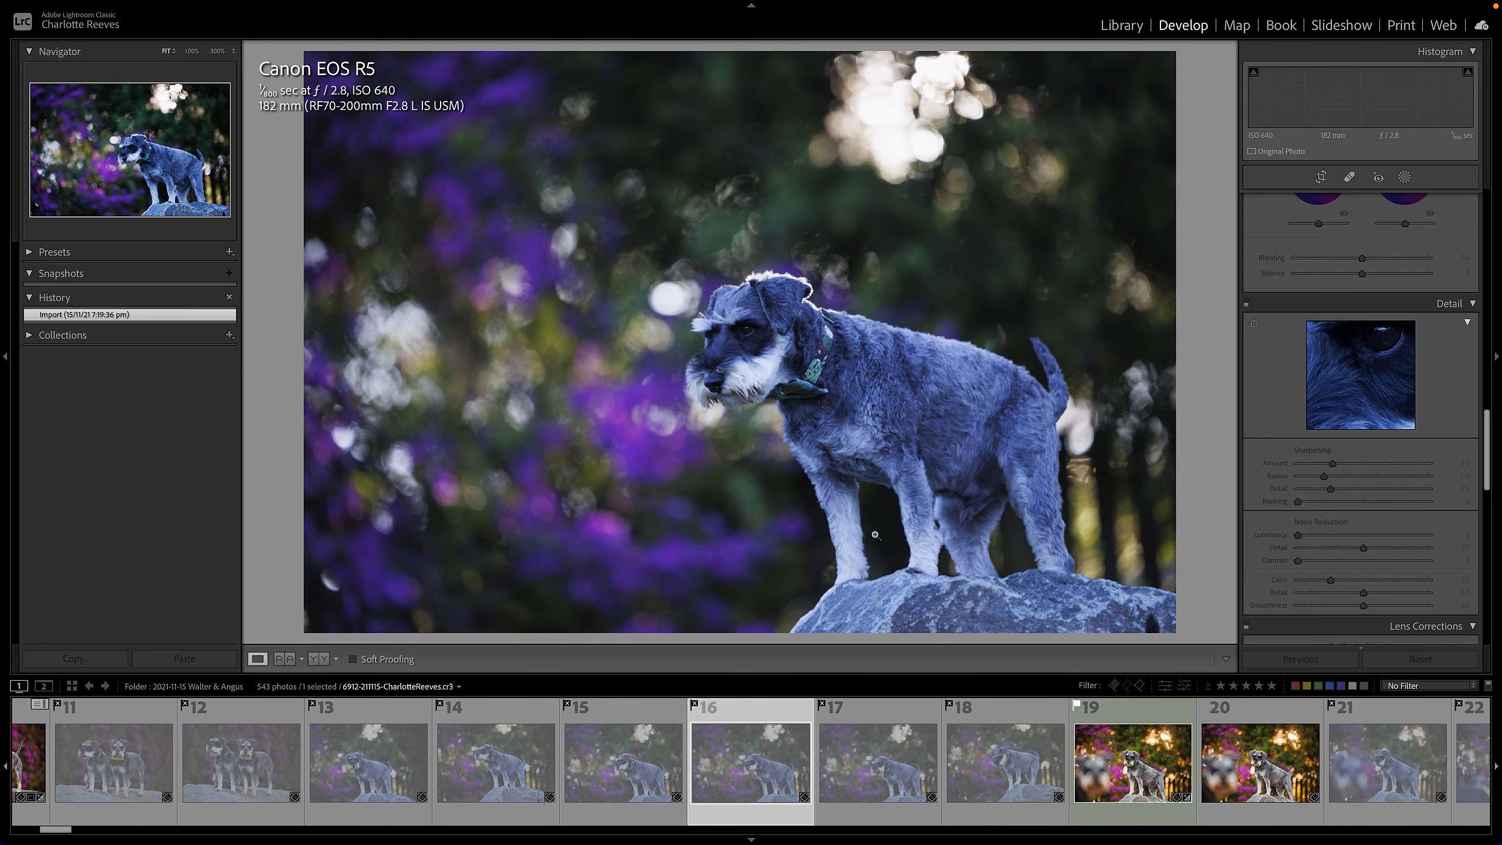
key("Right")
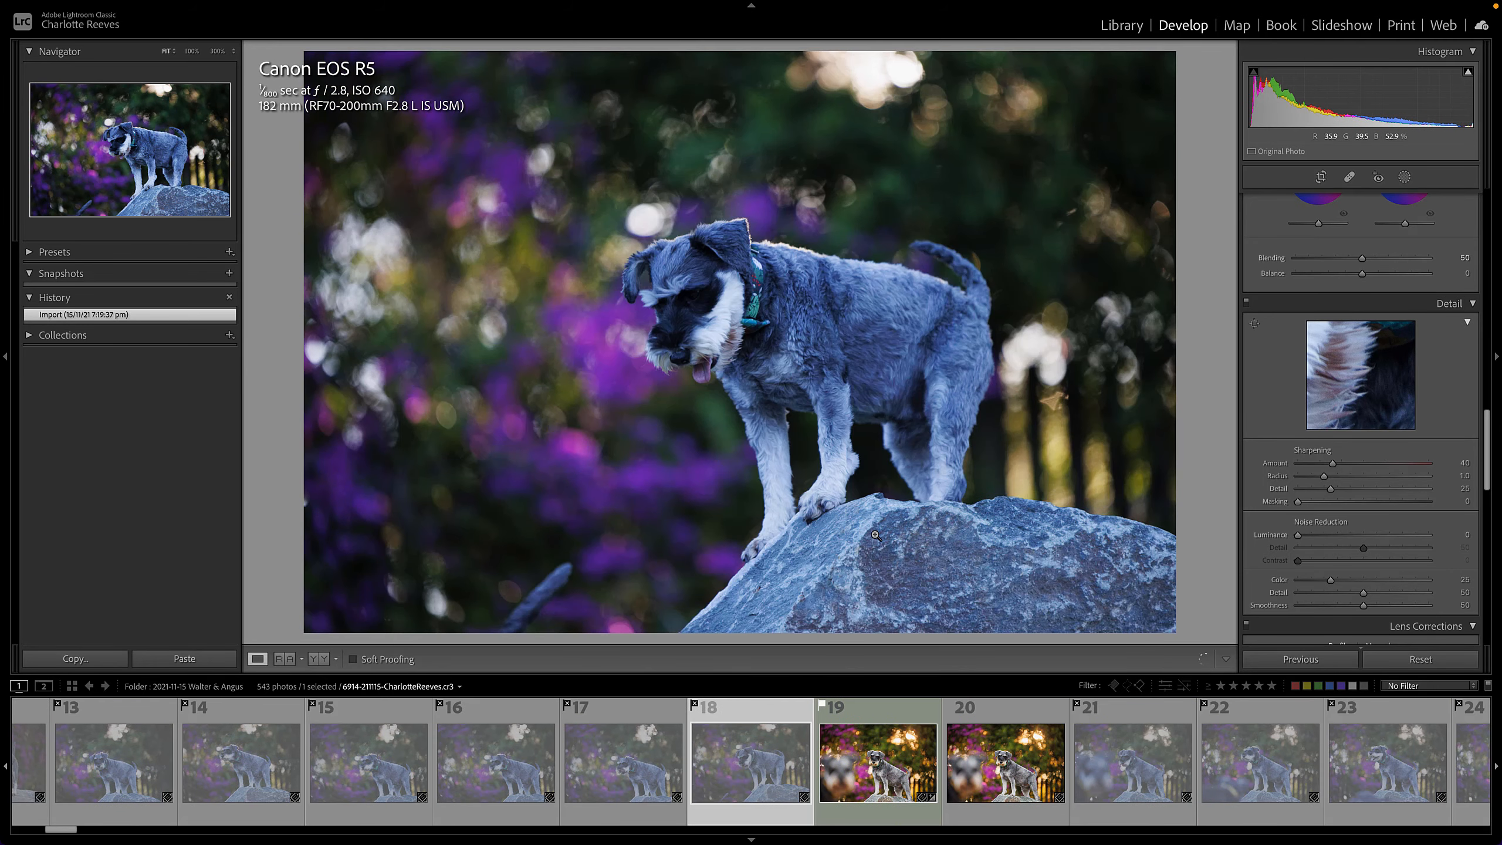
key("Right")
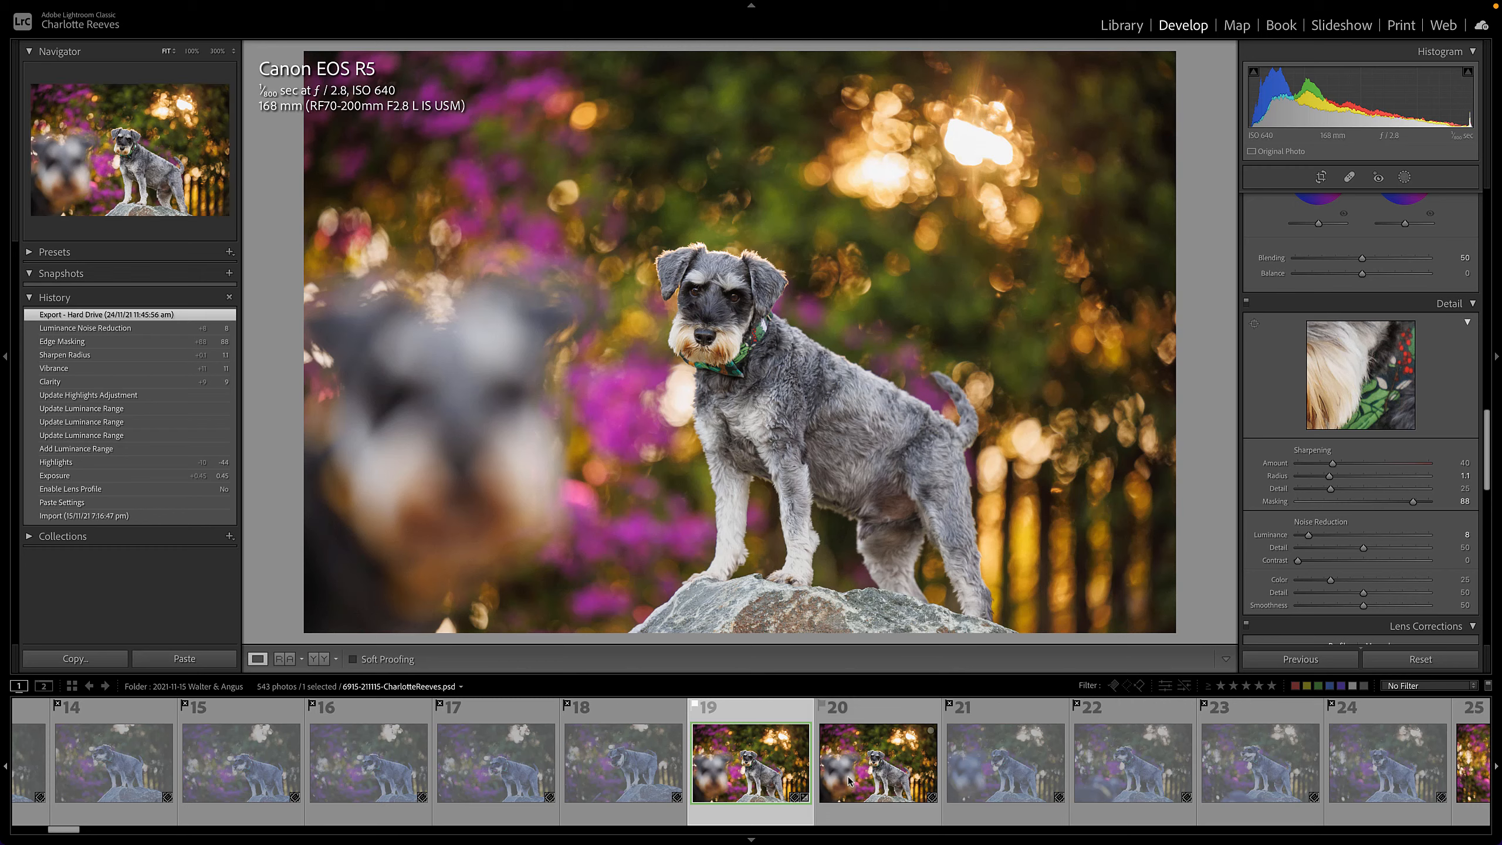
left_click(599, 773)
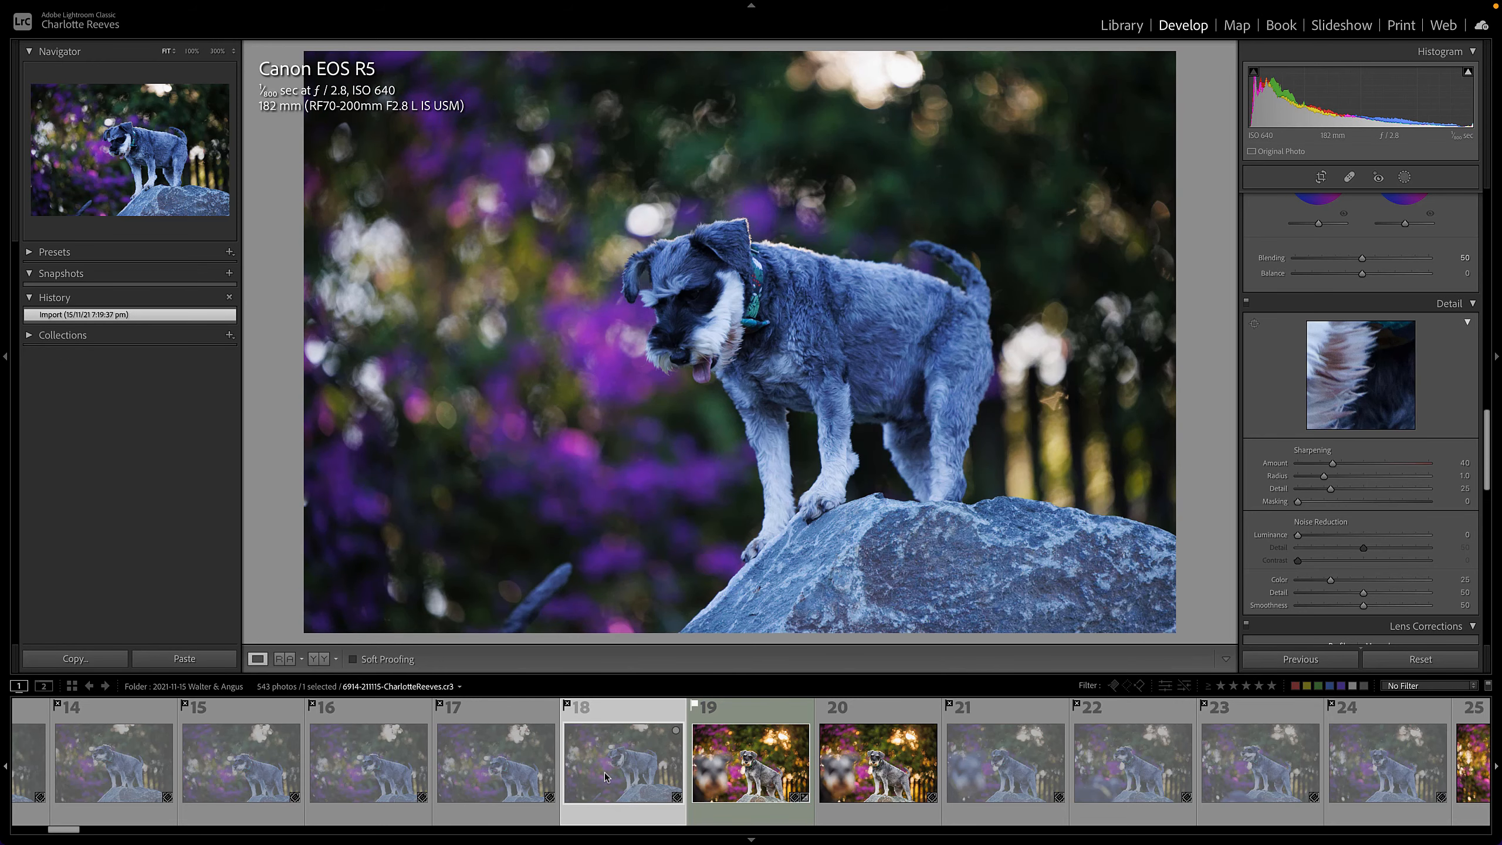
left_click(744, 771)
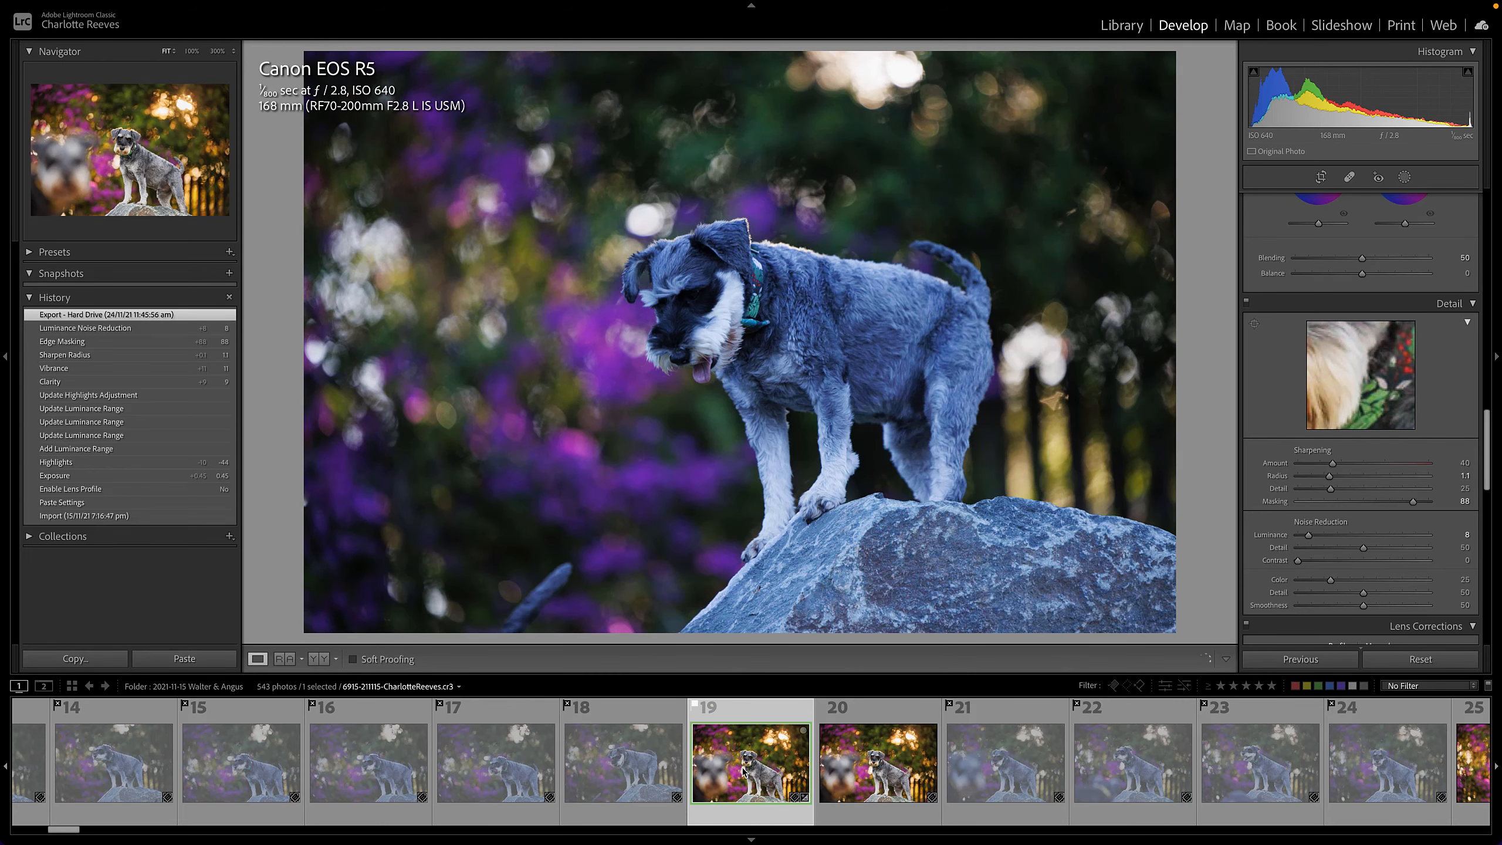
key("Right")
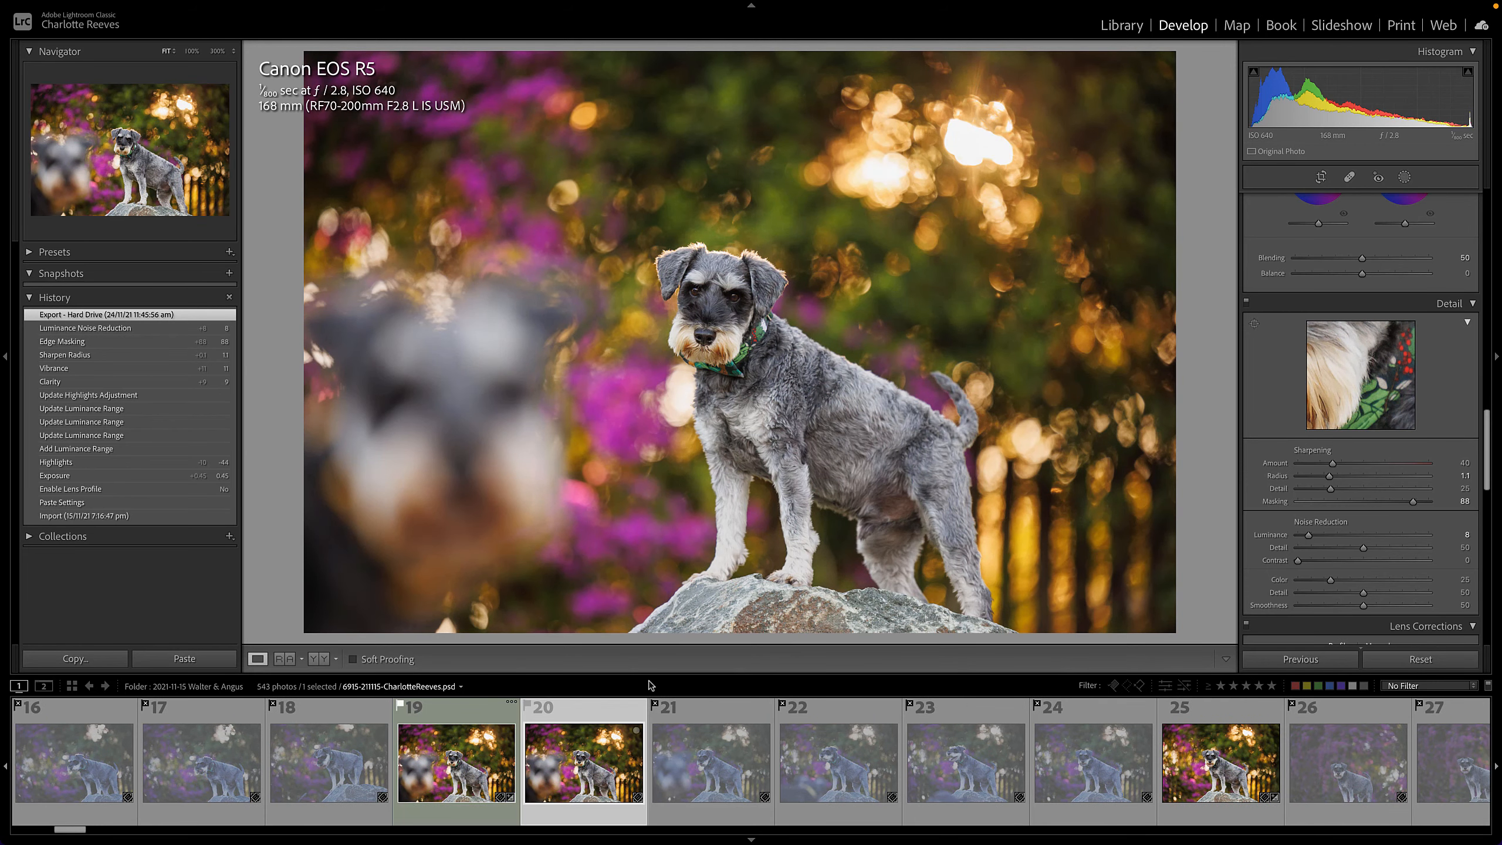
key("Right")
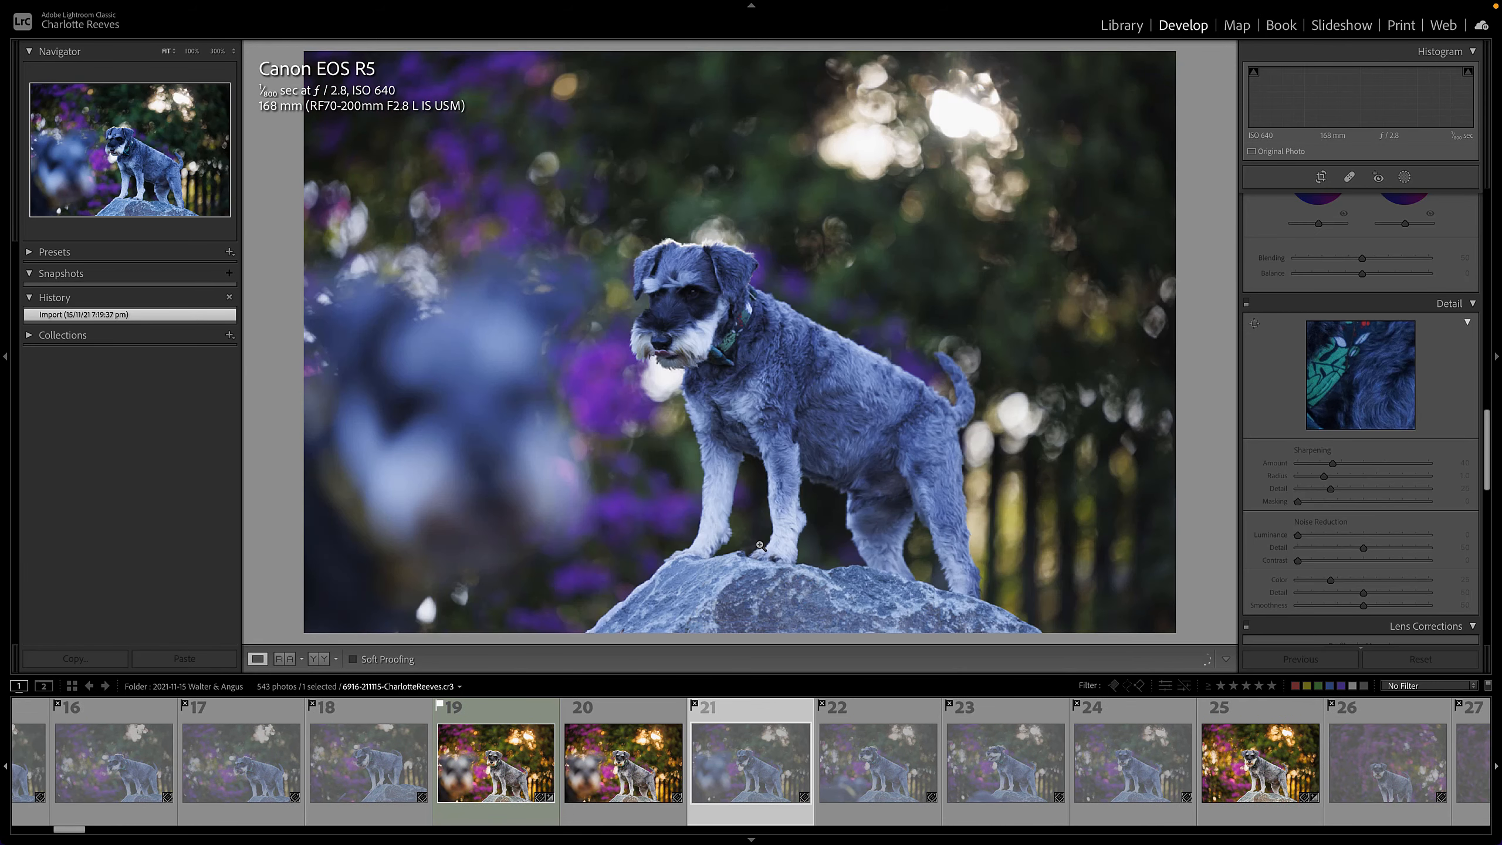
key("Right")
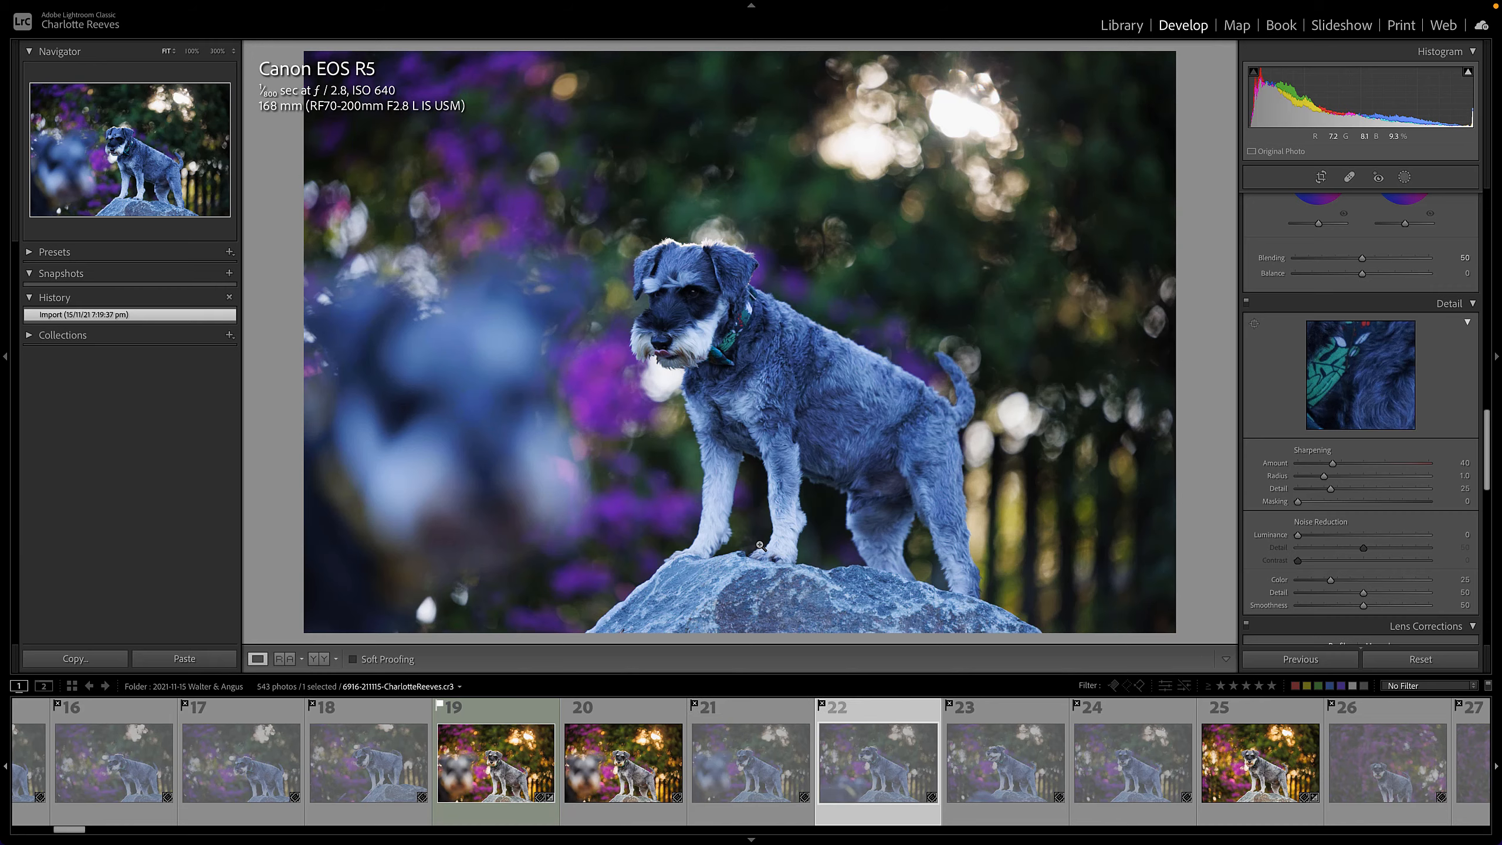
key("Right")
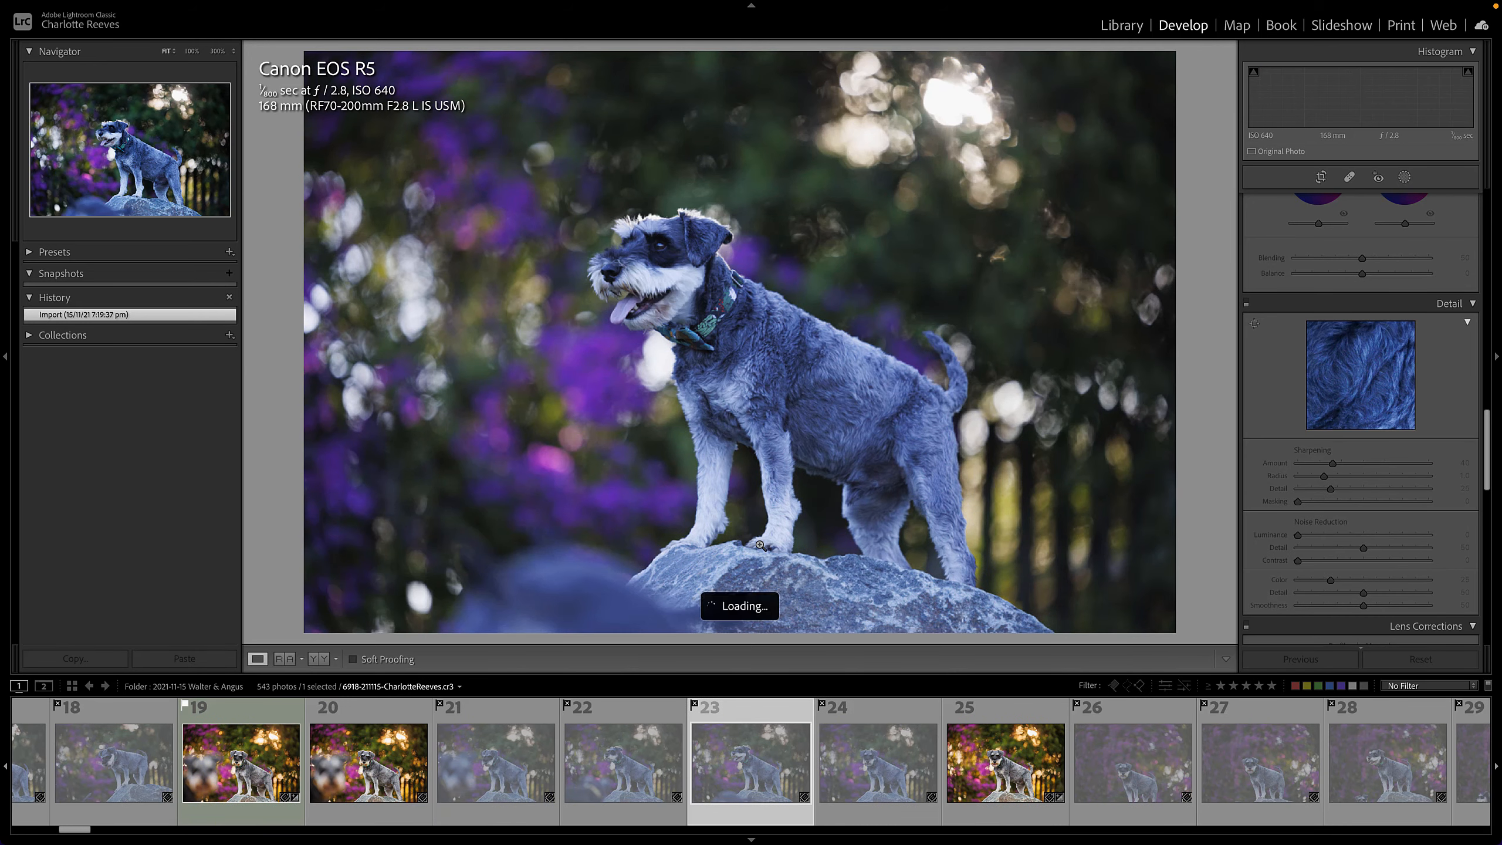
key("Right")
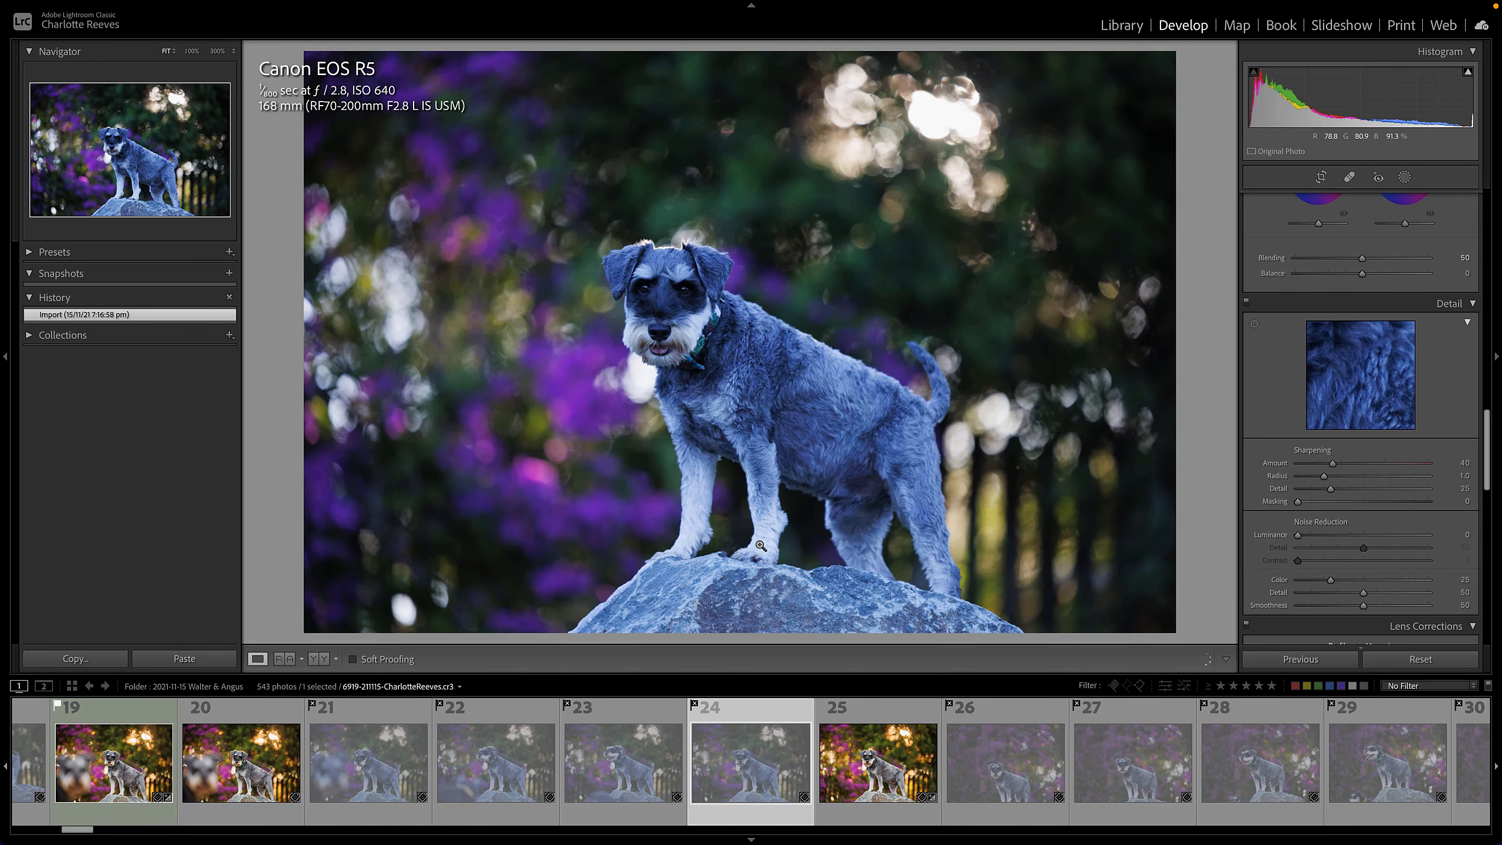
key("Right")
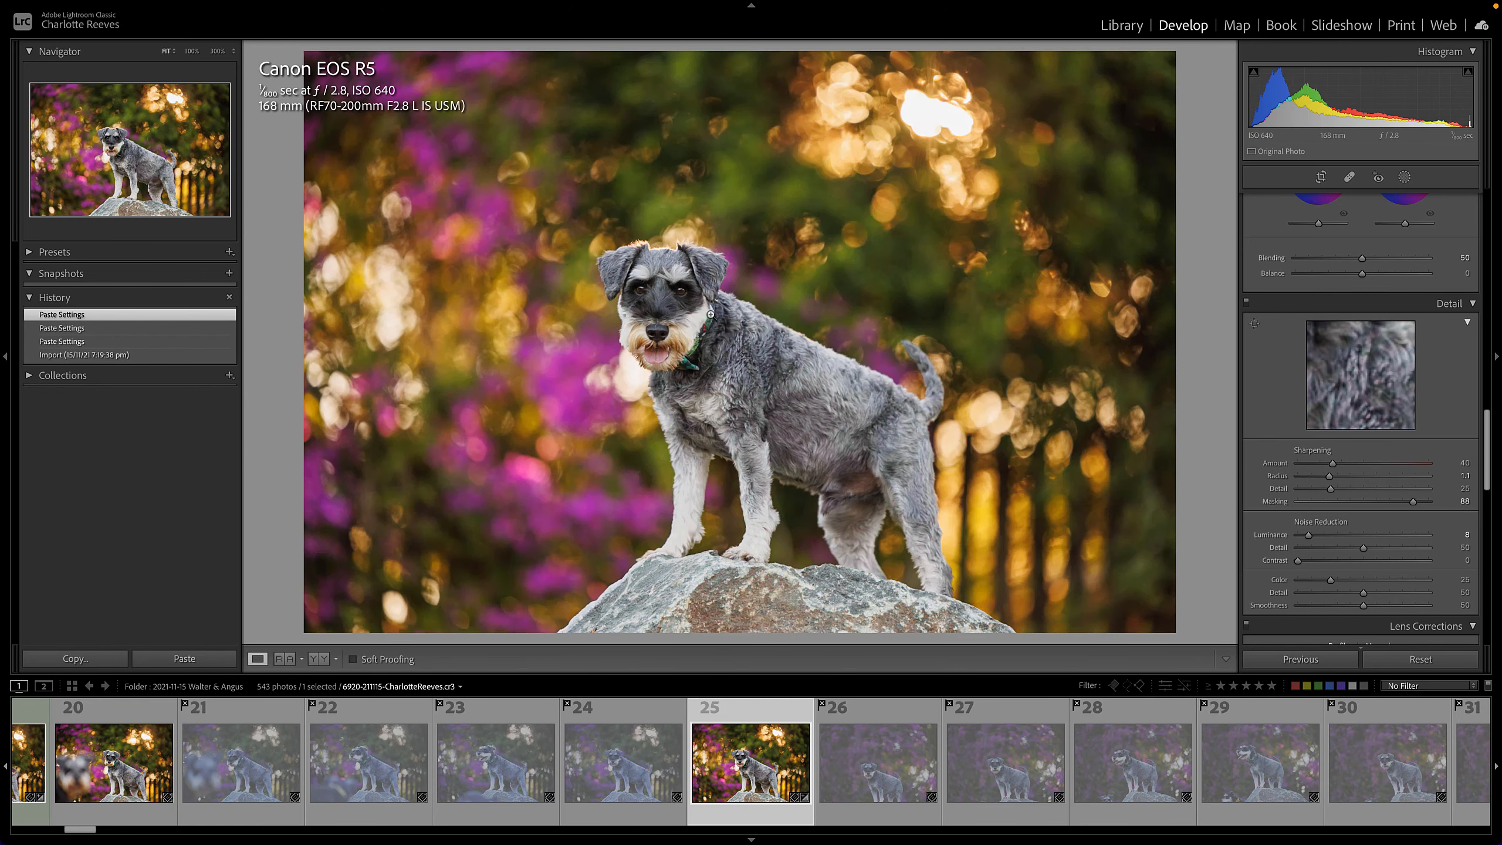
- Select photo 20 (the PSD) and photo 25 in the filmstrip and switch to Photoshop
left_click(114, 779)
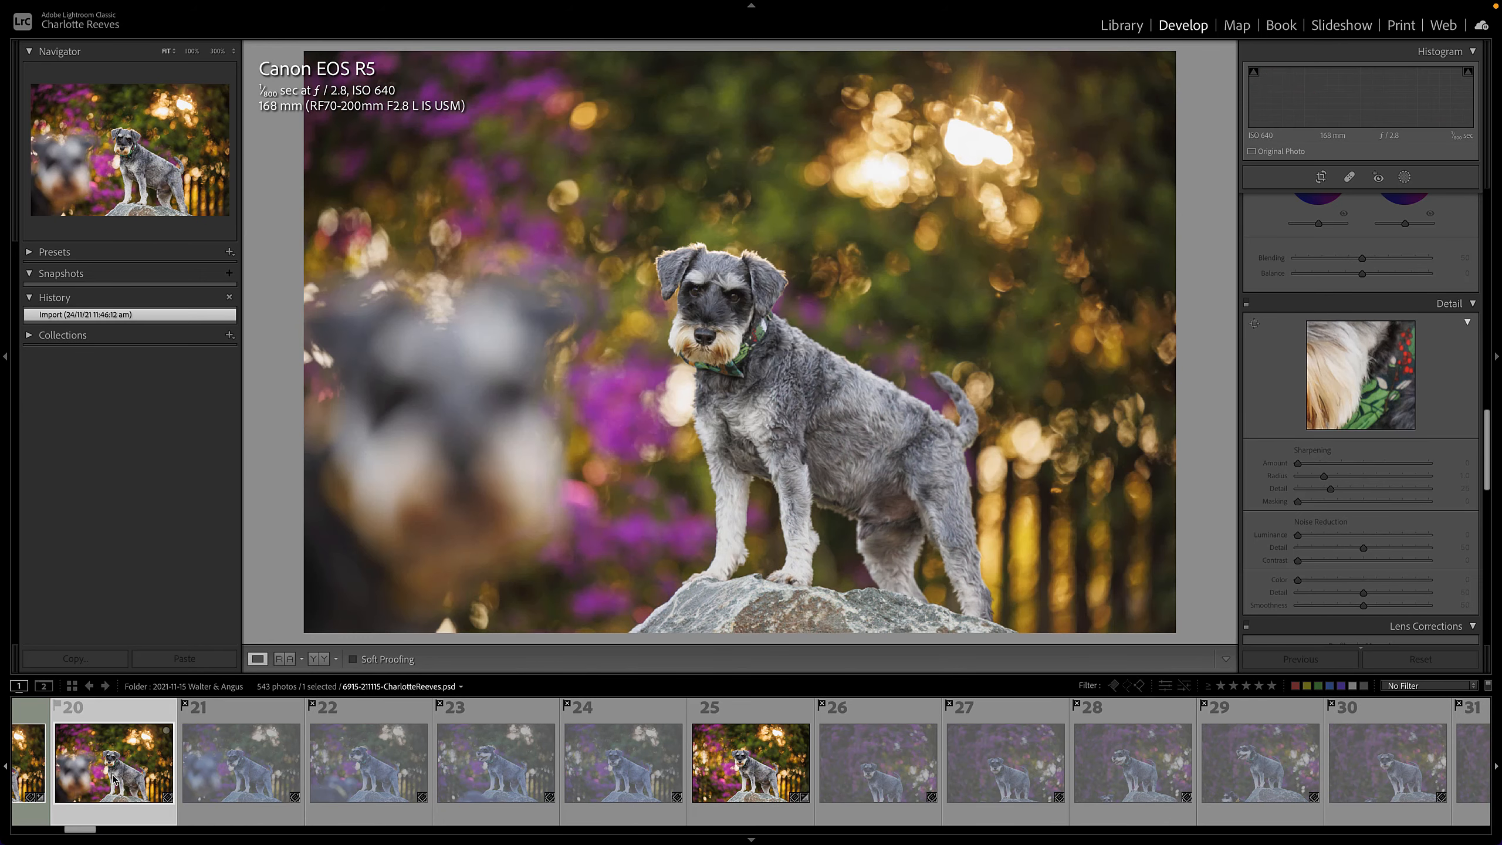
left_click(758, 772)
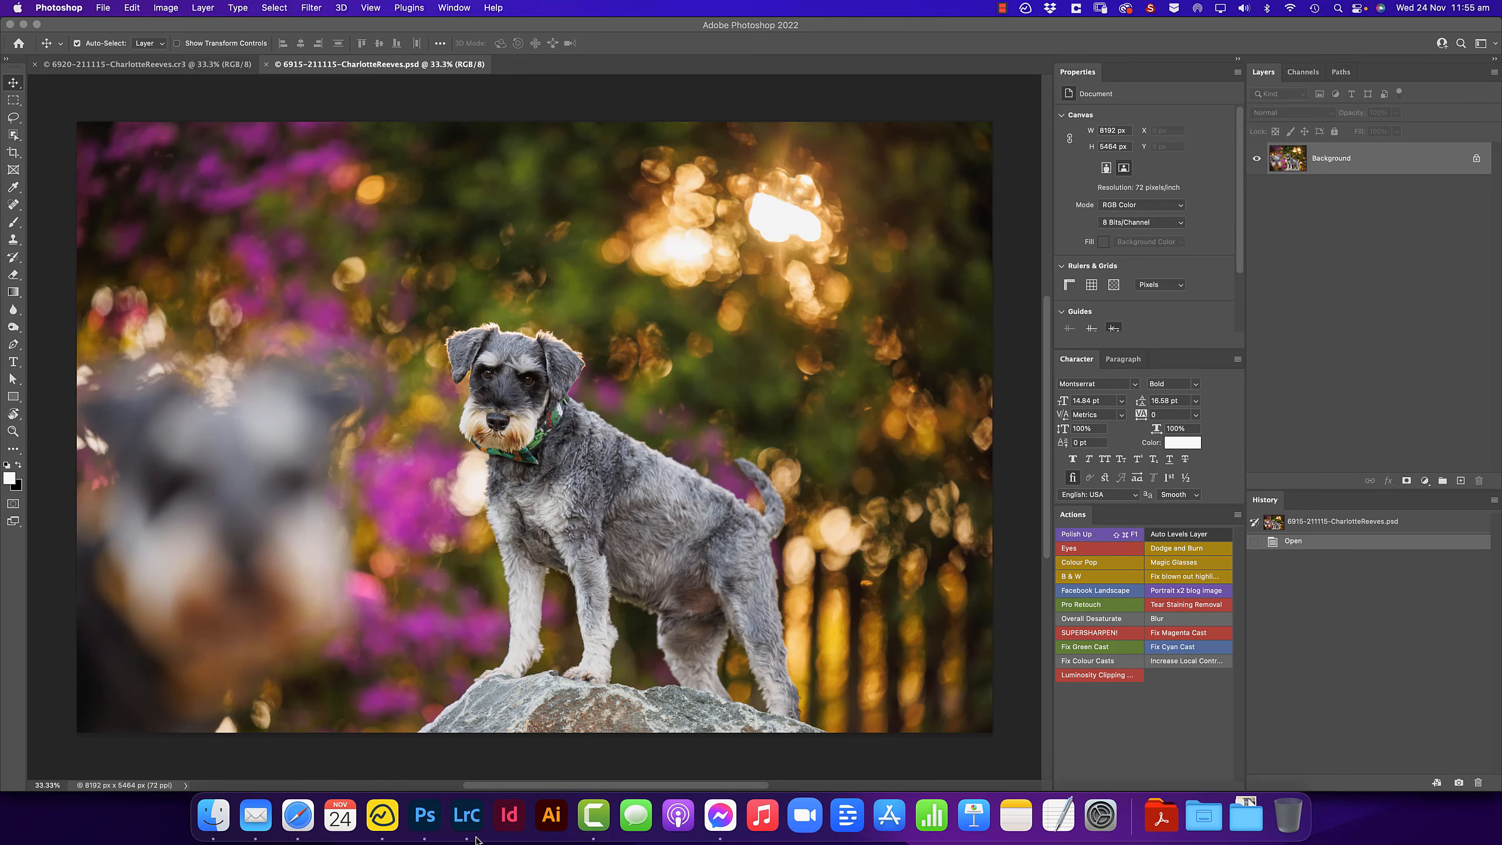
left_click(427, 822)
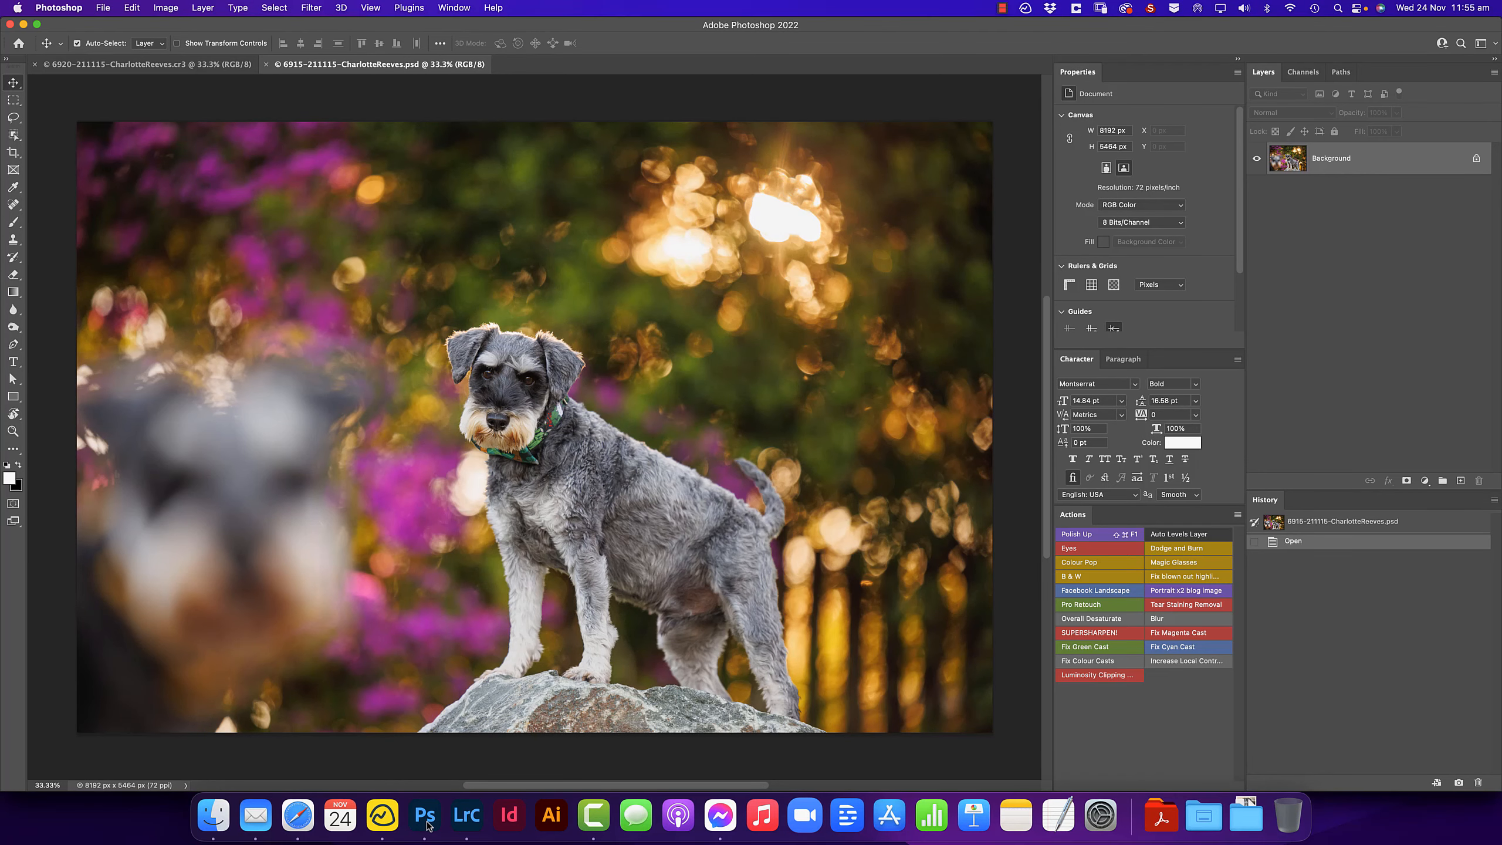
- Switch between the two open documents to compare the images
left_click(201, 70)
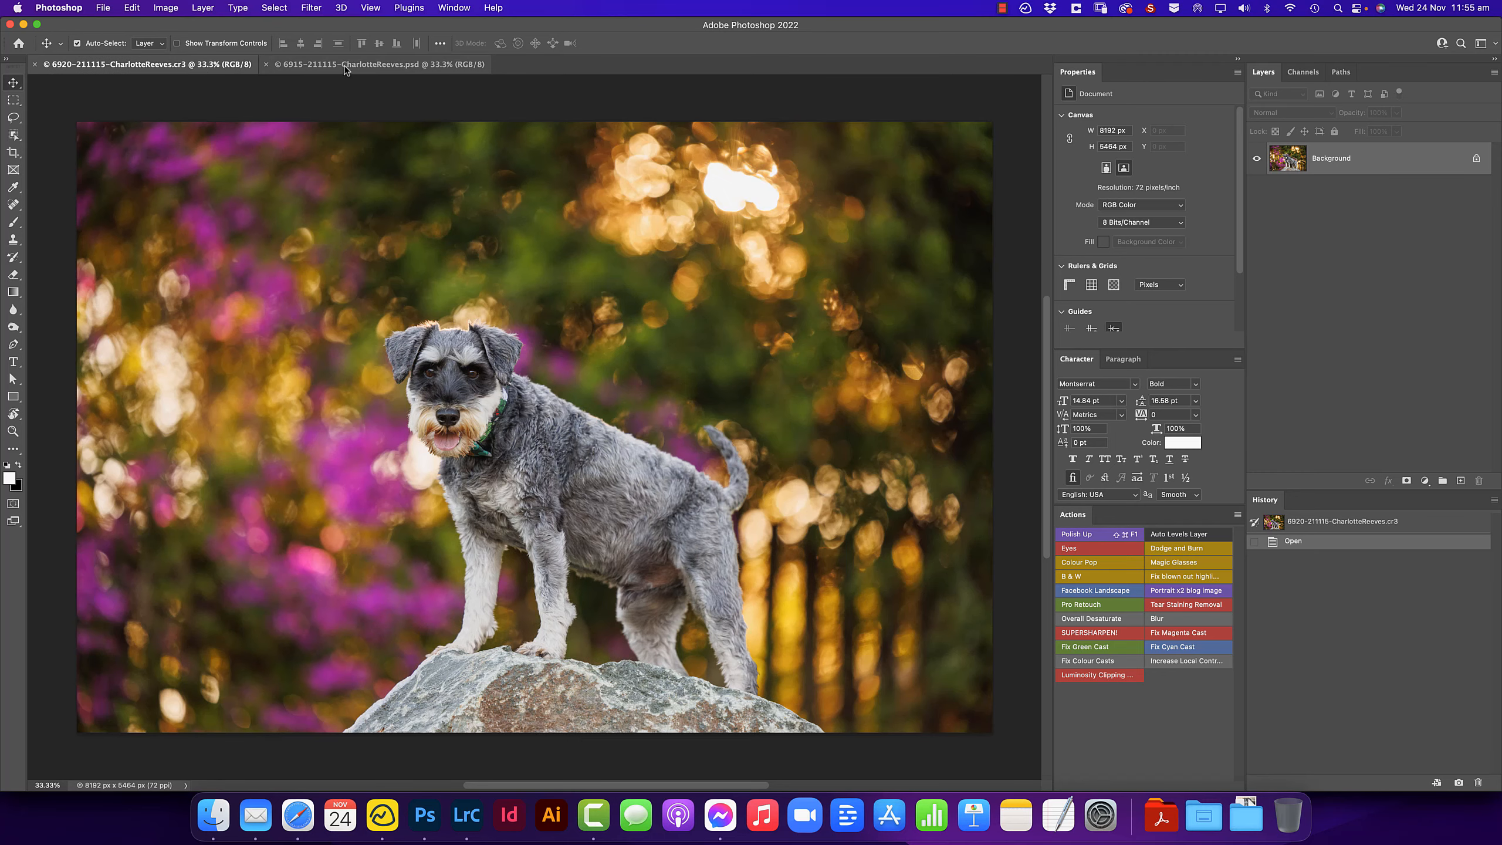
left_click(345, 66)
left_click(221, 65)
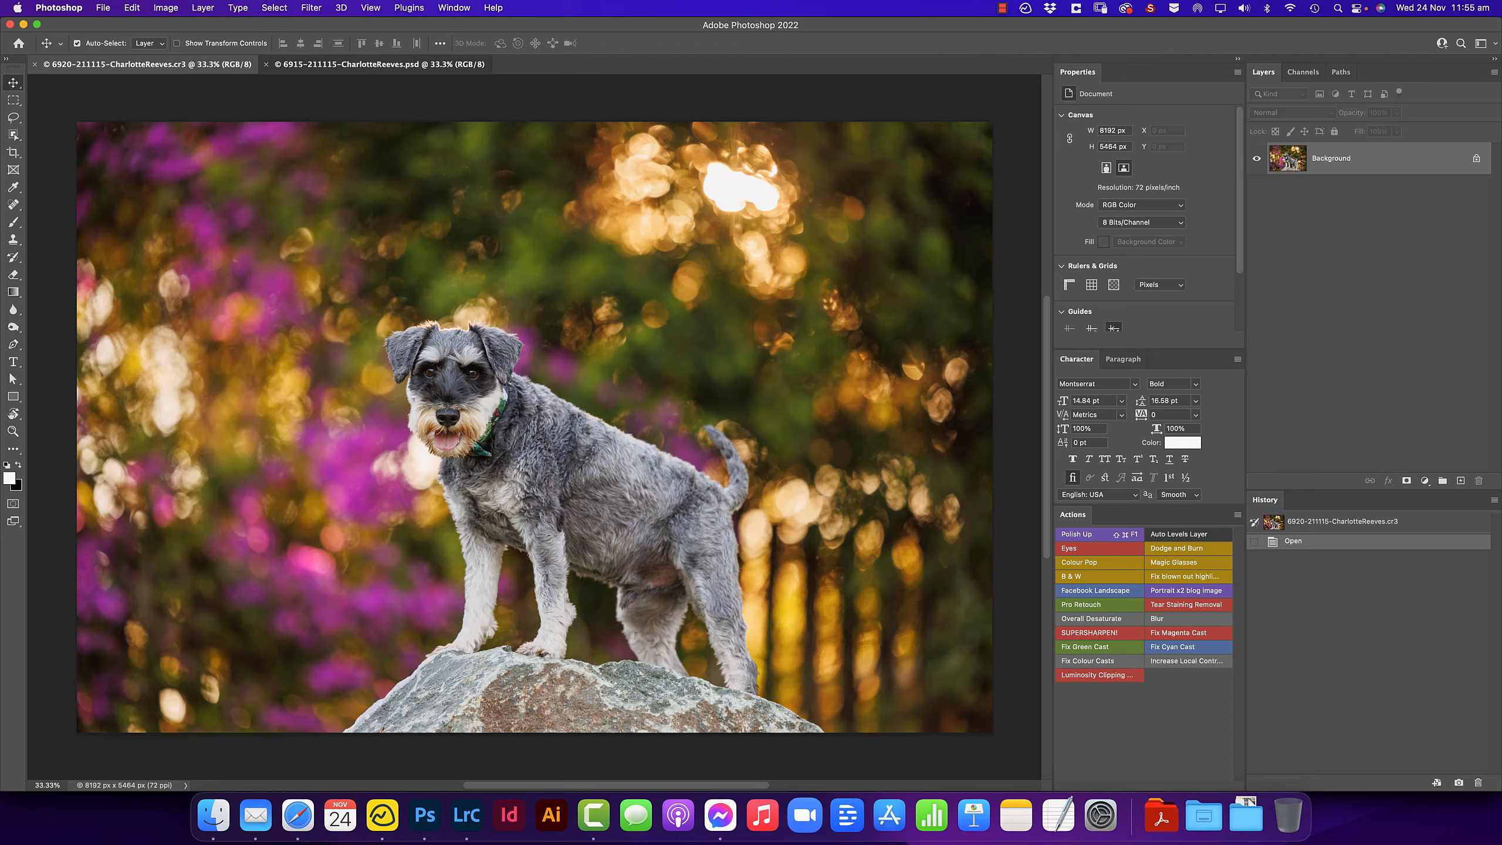
left_click(391, 66)
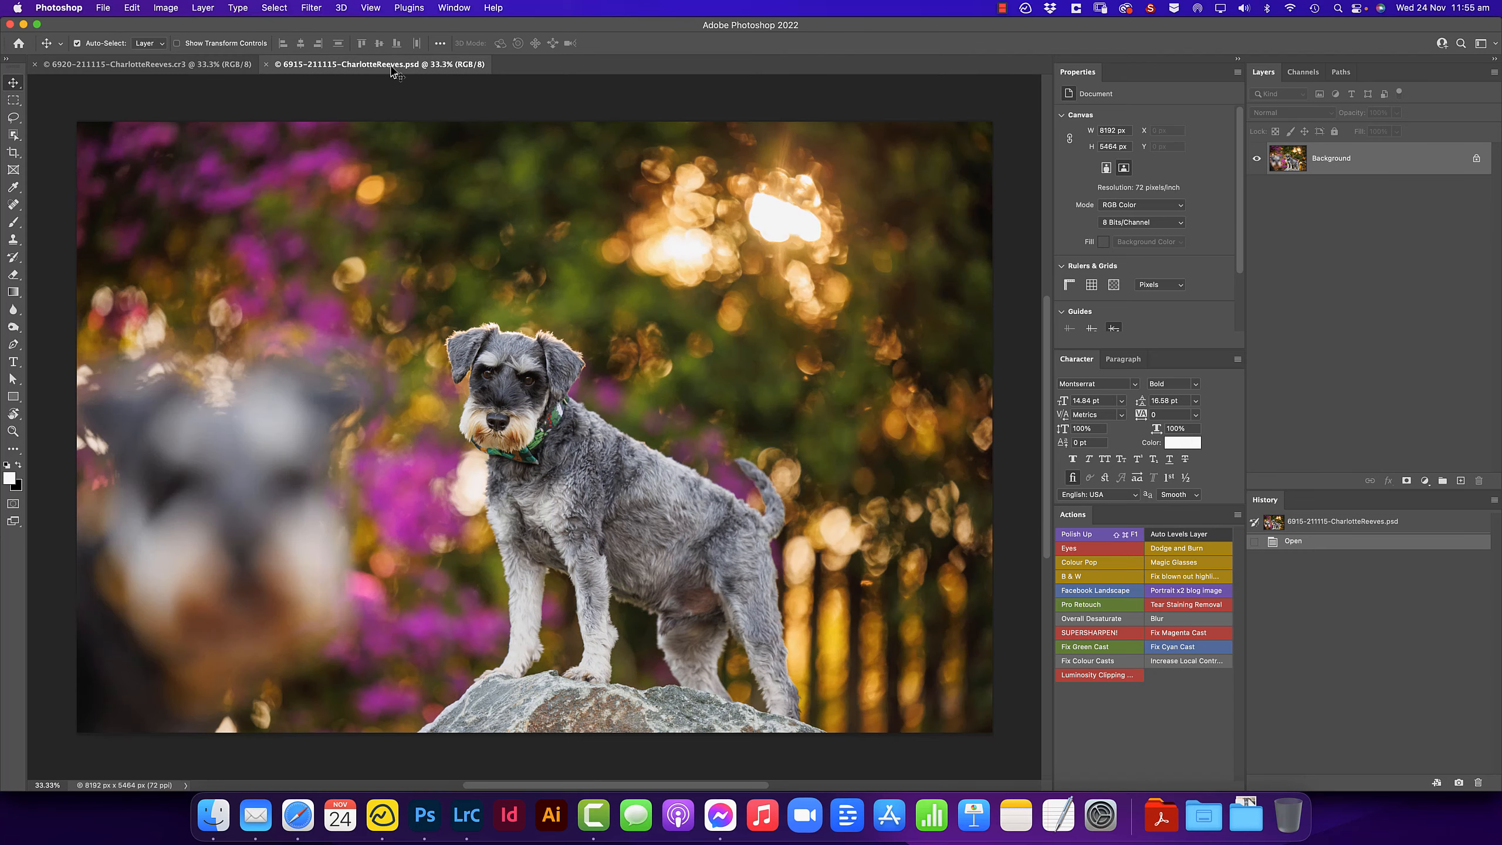
left_click(146, 67)
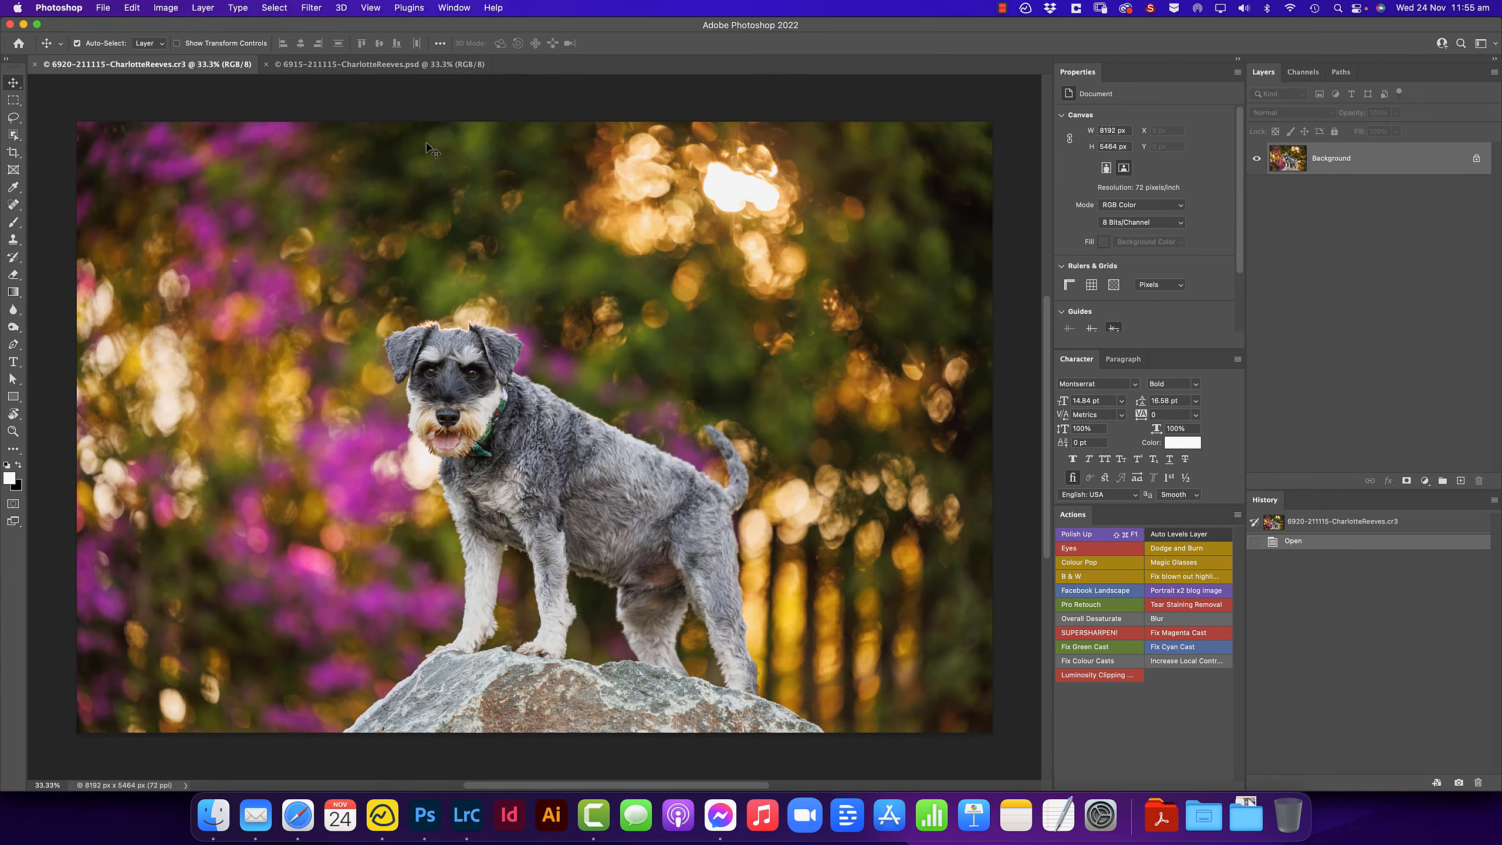
left_click(343, 65)
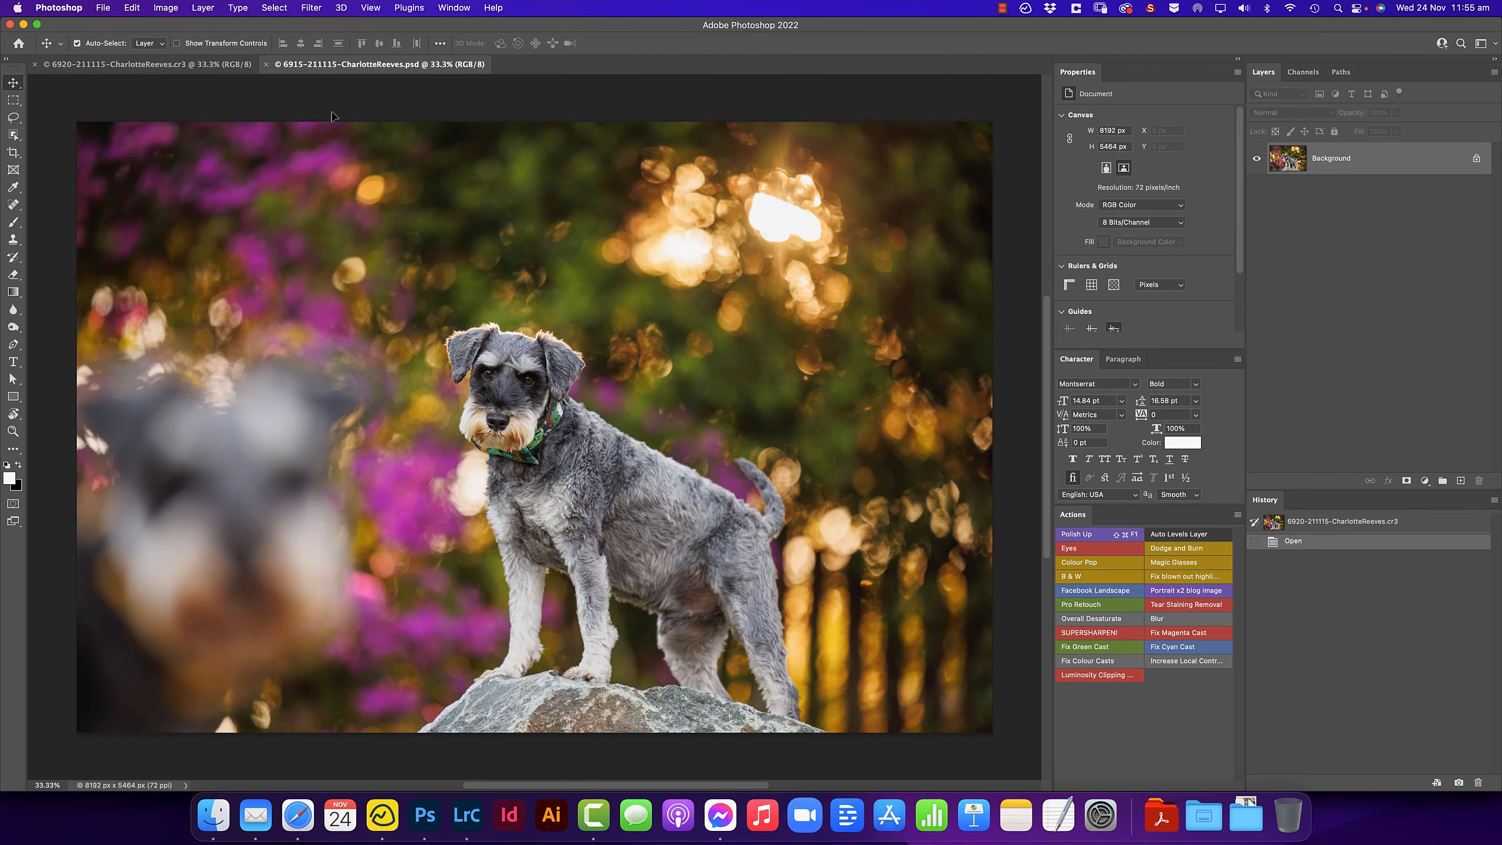
- Drag the CR3 image into the PSD document as a new layer and position it over the background
left_click_drag(314, 261, 314, 263)
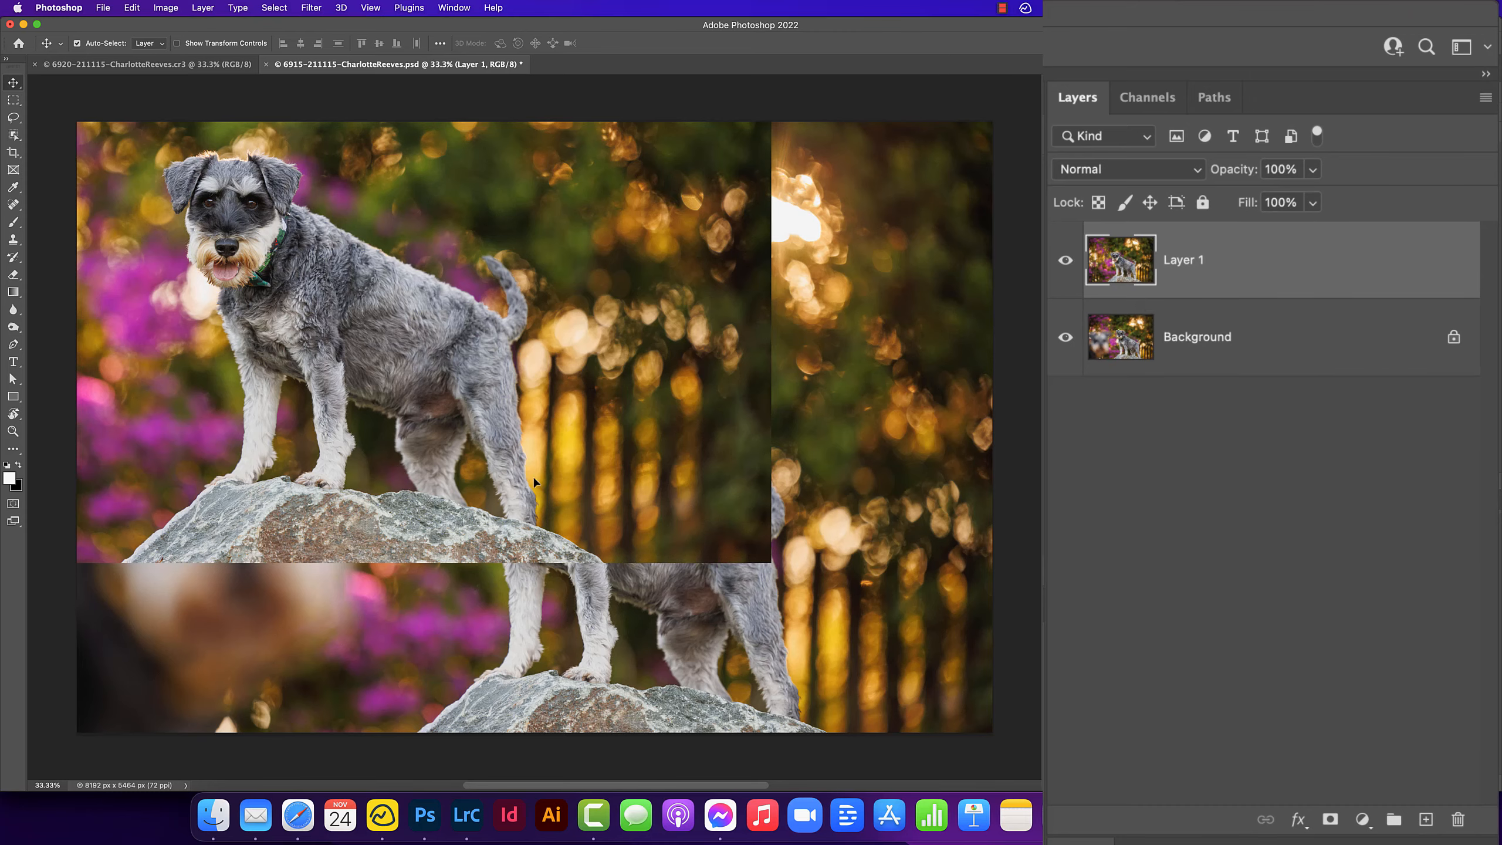
left_click_drag(283, 308, 585, 520)
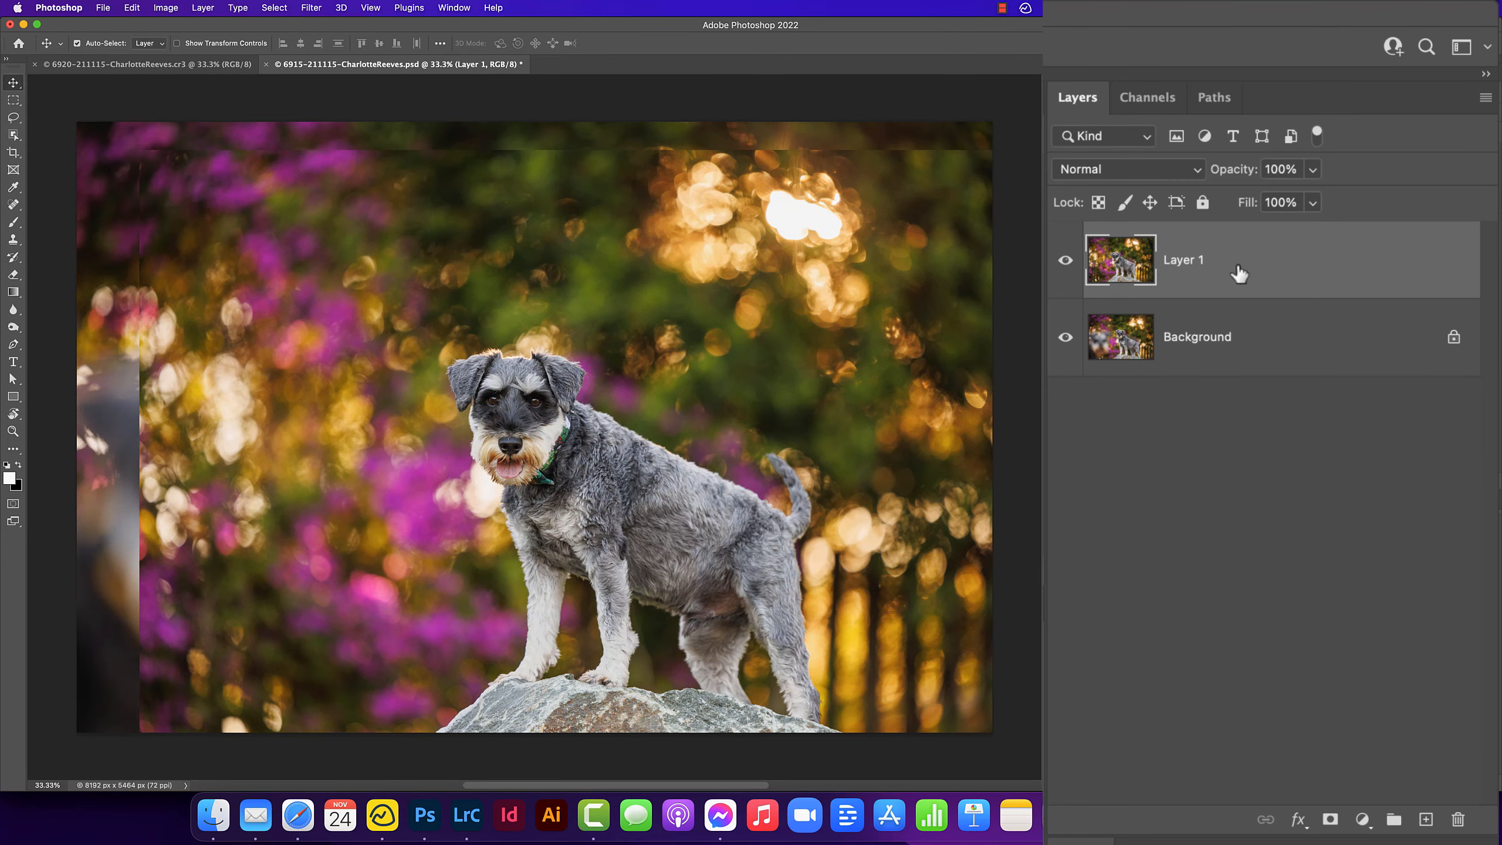
- Select both layers and run Auto-Align Layers with Auto projection
left_click(1233, 339, "shift")
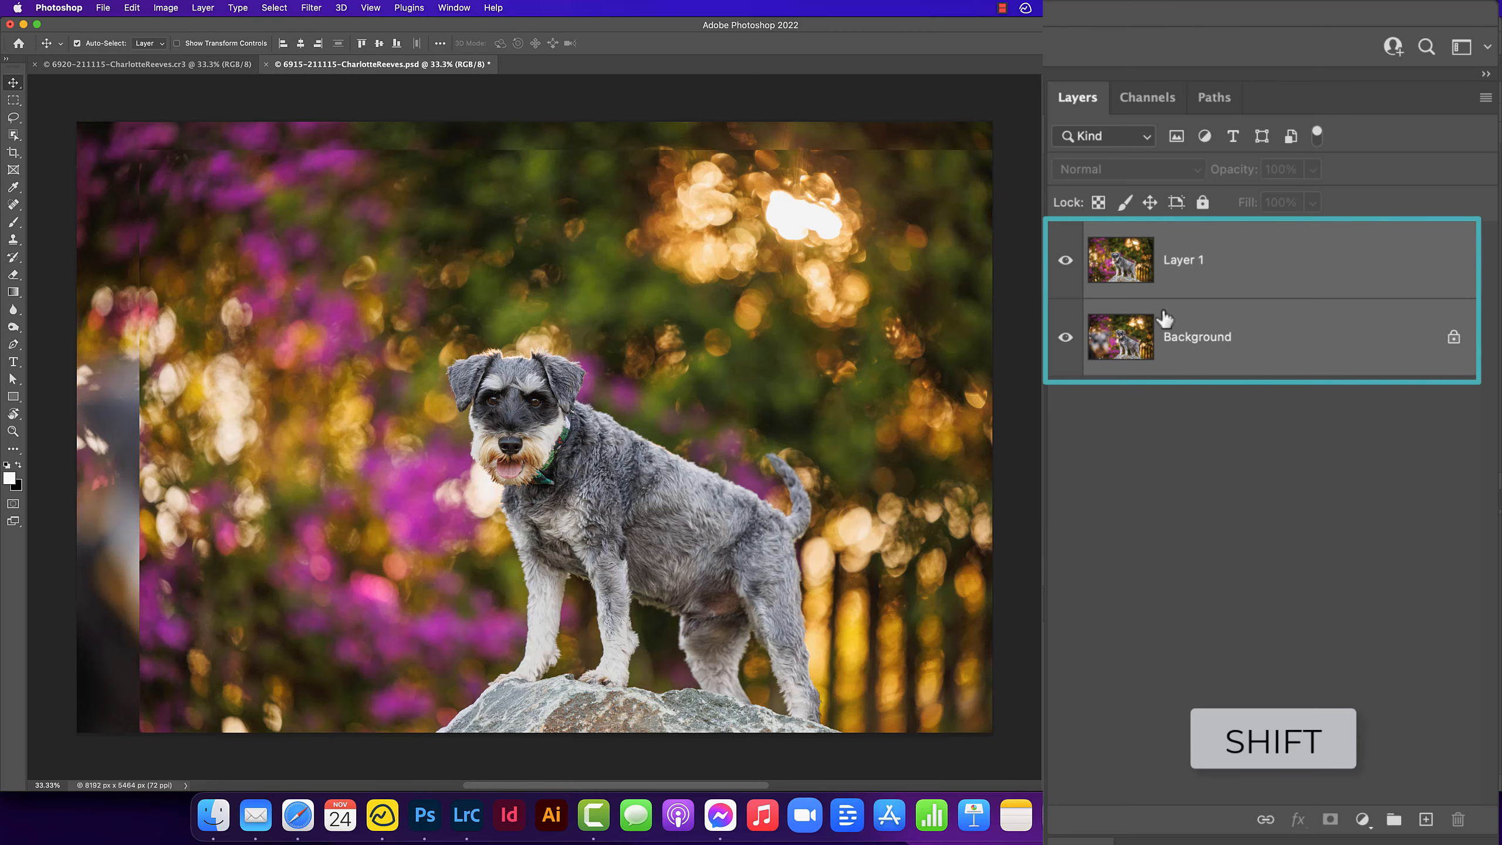
left_click(134, 8)
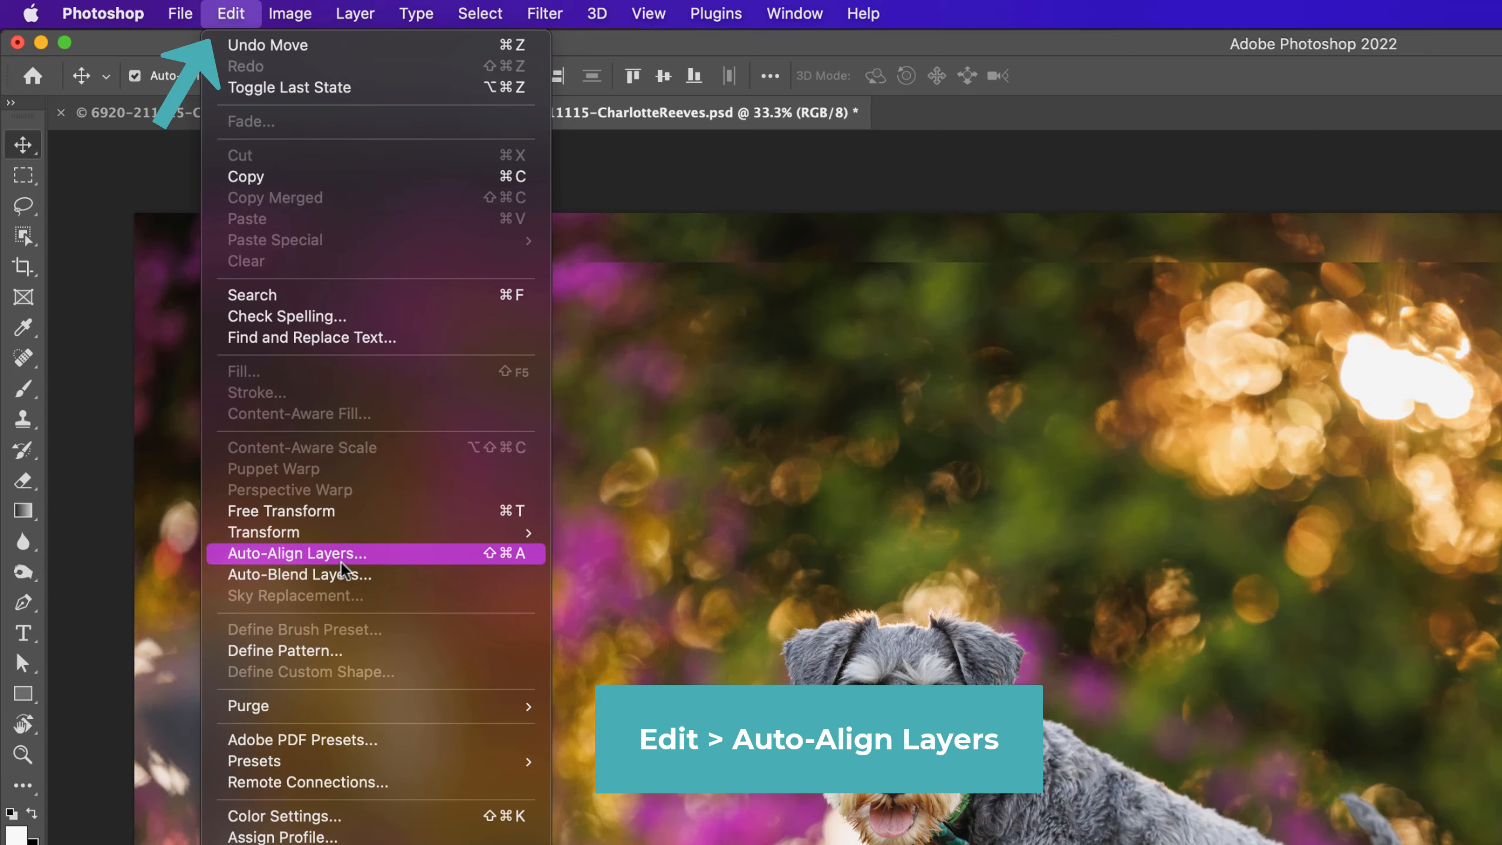
left_click(296, 553)
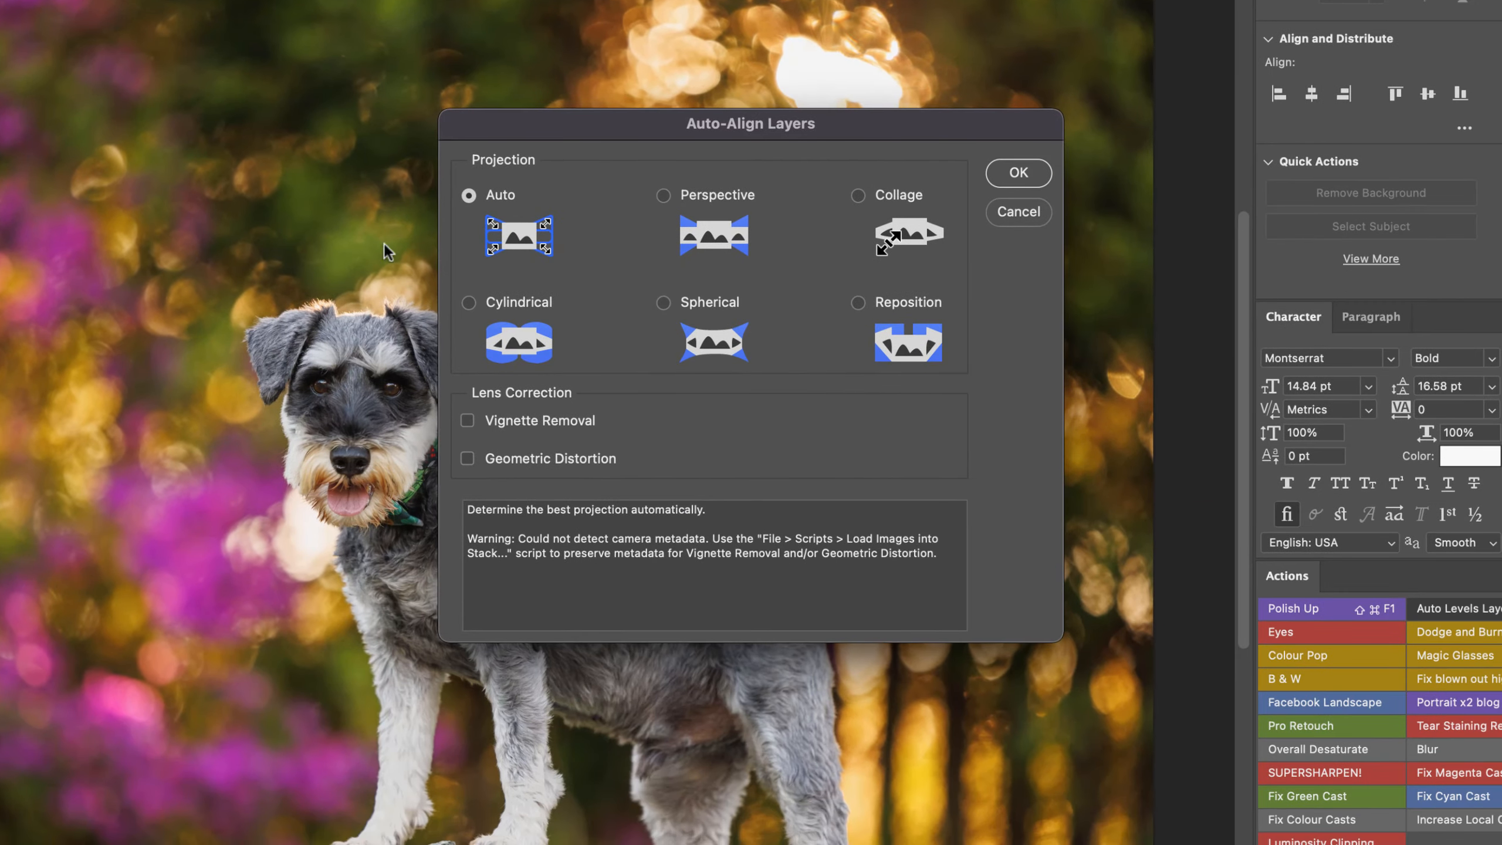
left_click(1016, 173)
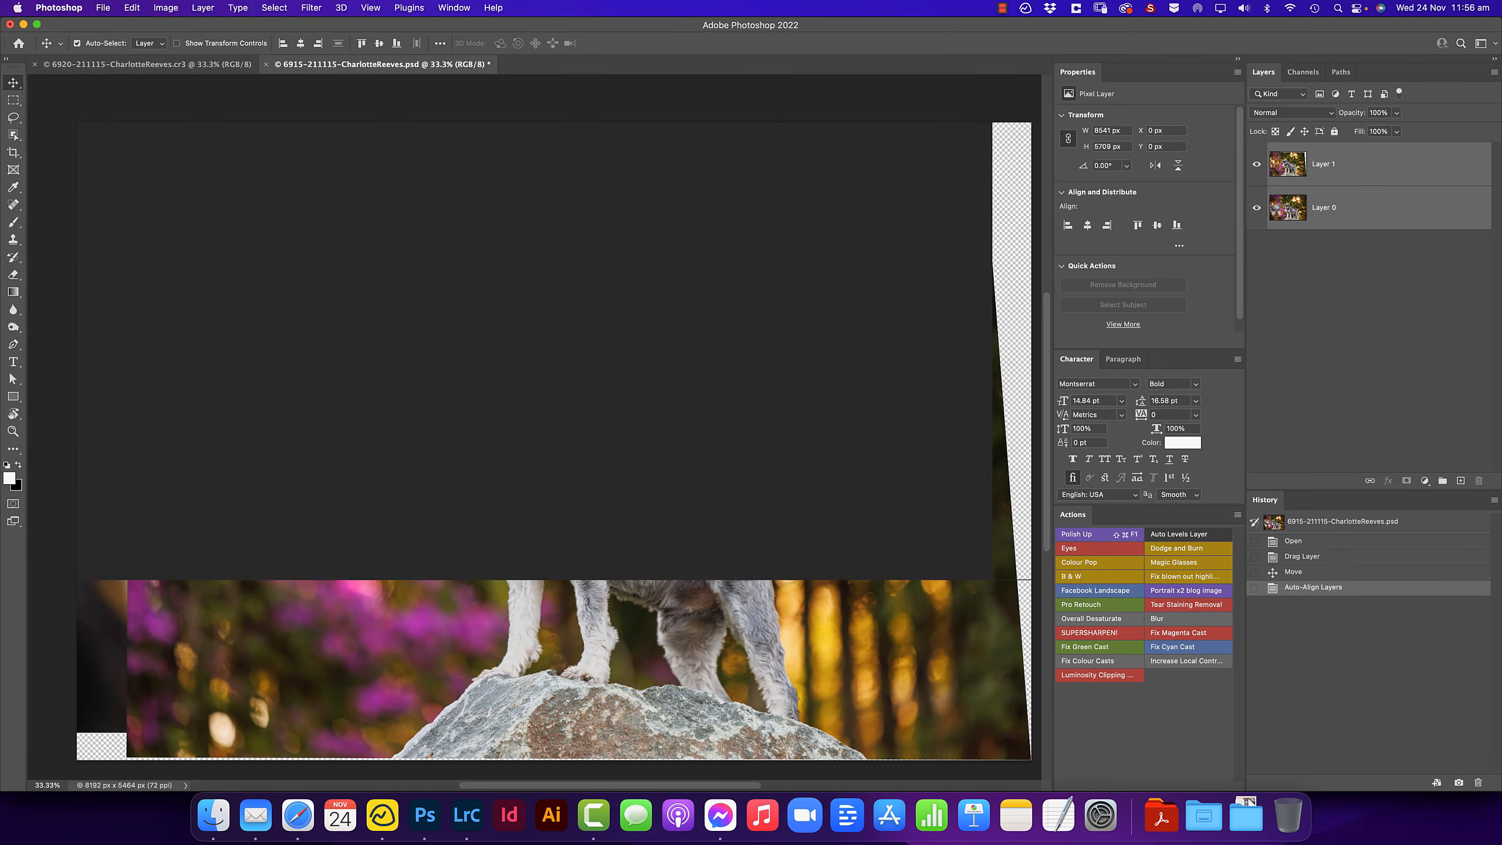
- Toggle Layer 1's visibility repeatedly to compare the aligned layers
left_click(1256, 168)
left_click(1257, 168)
left_click(1256, 169)
left_click(1257, 169)
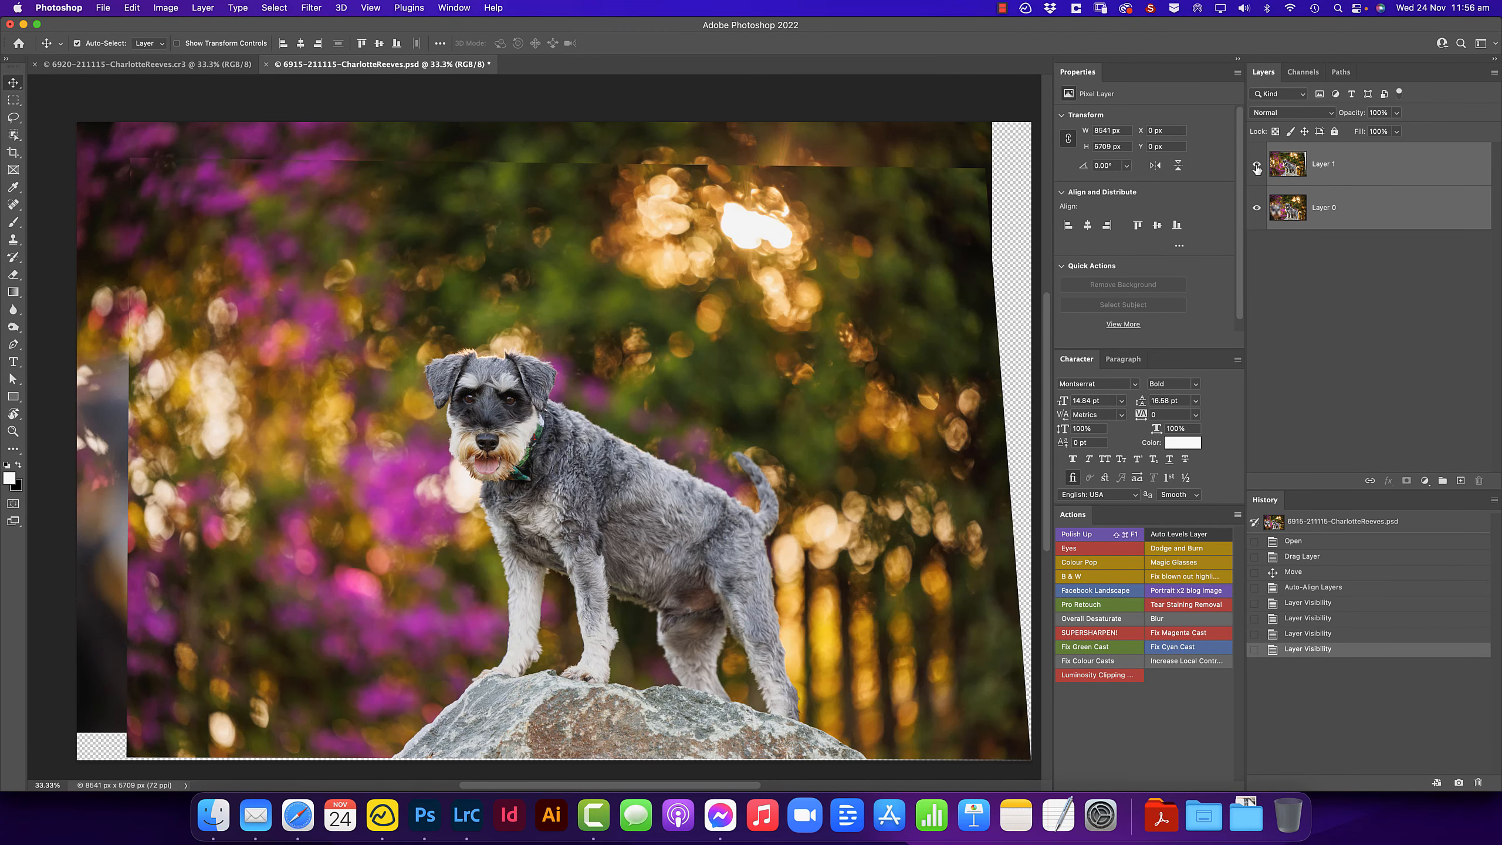
left_click(1257, 168)
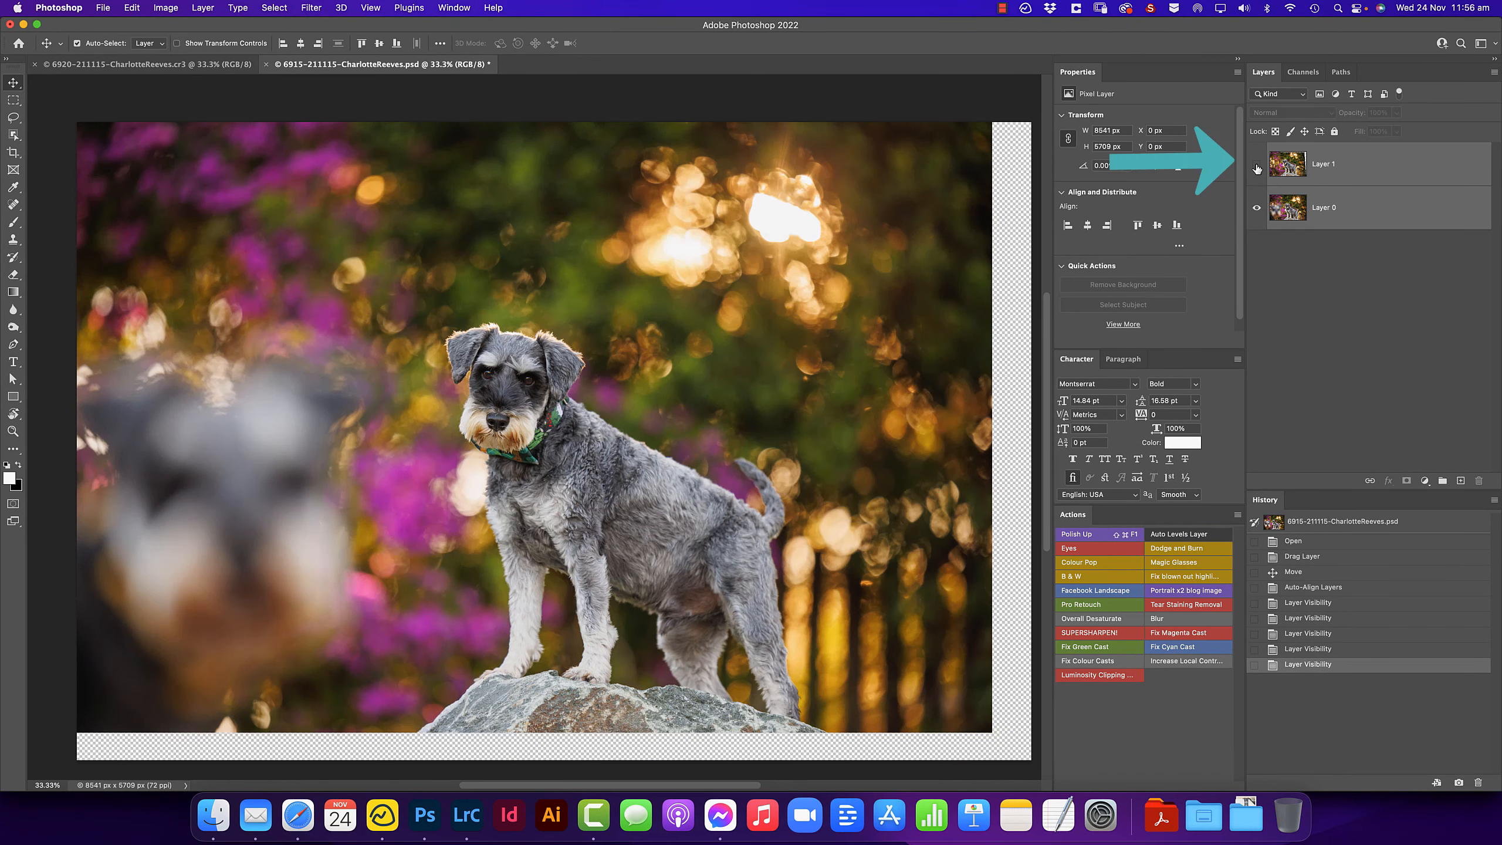
left_click(1257, 168)
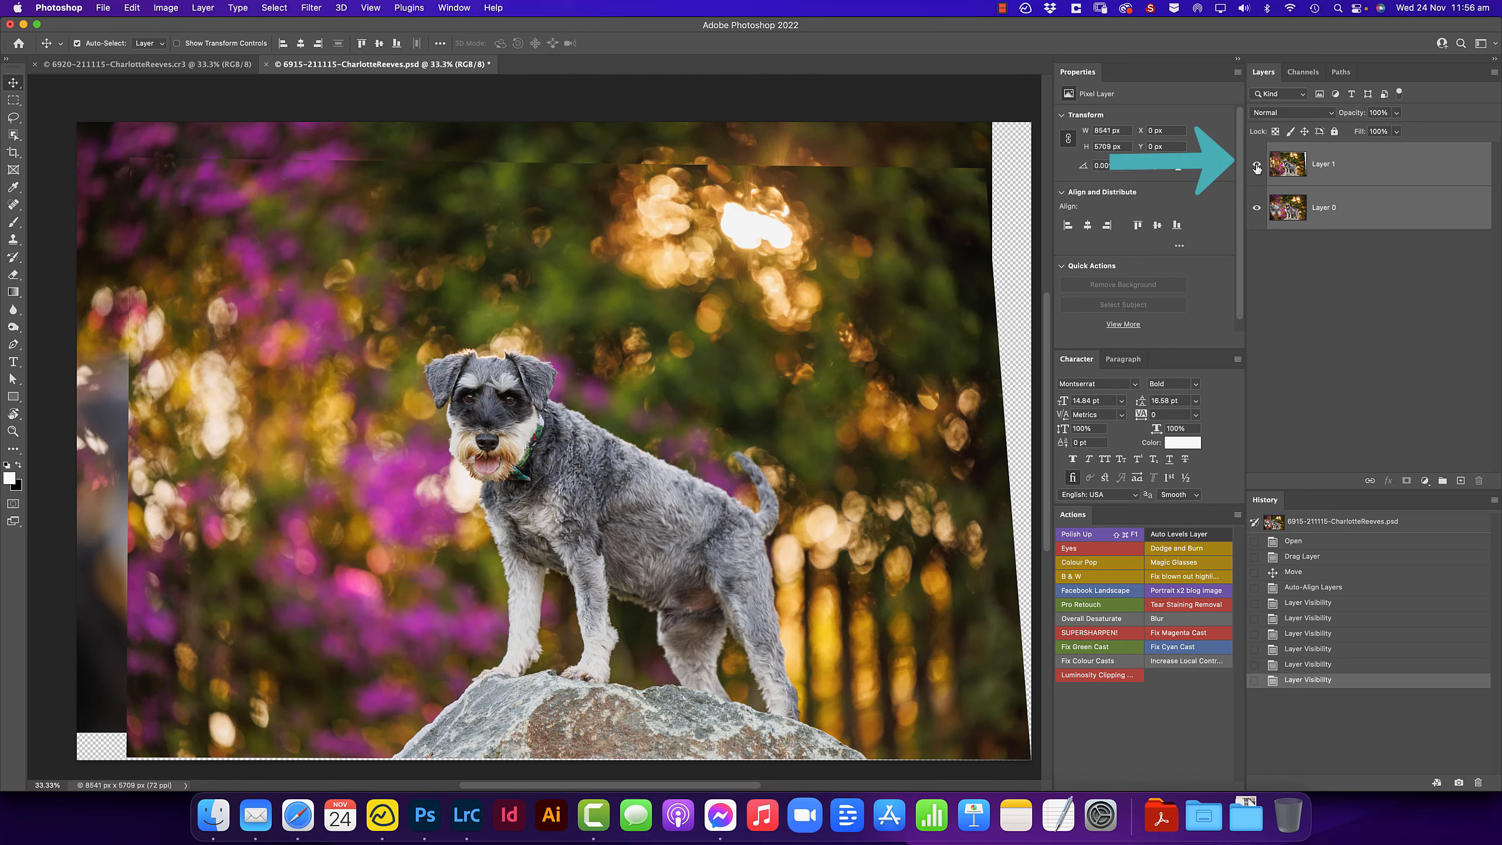
left_click(1257, 168)
left_click(1257, 168)
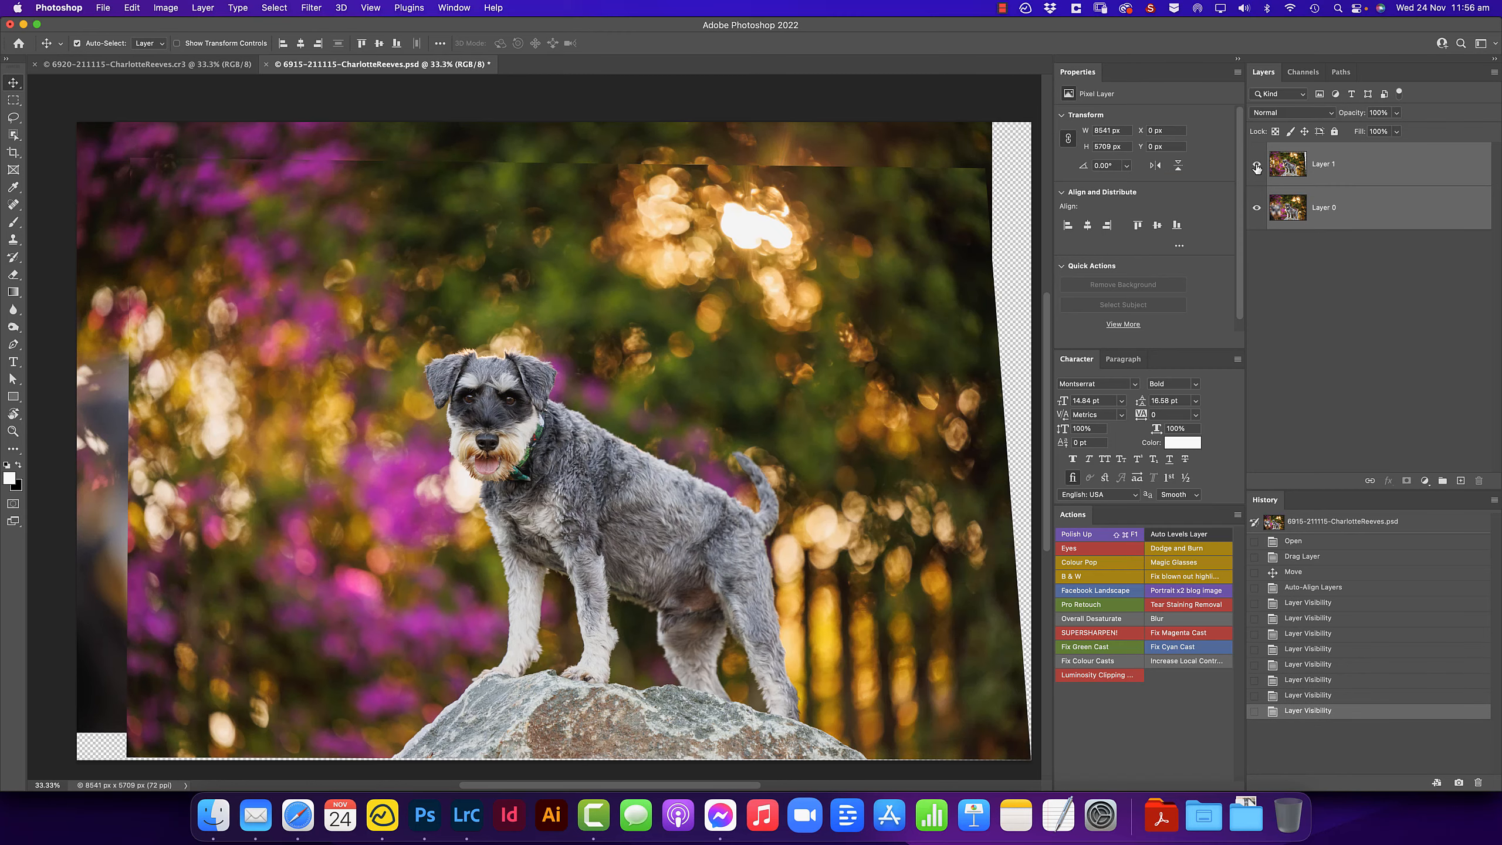
- Add a black, hide-all layer mask to Layer 1
left_click(1458, 176)
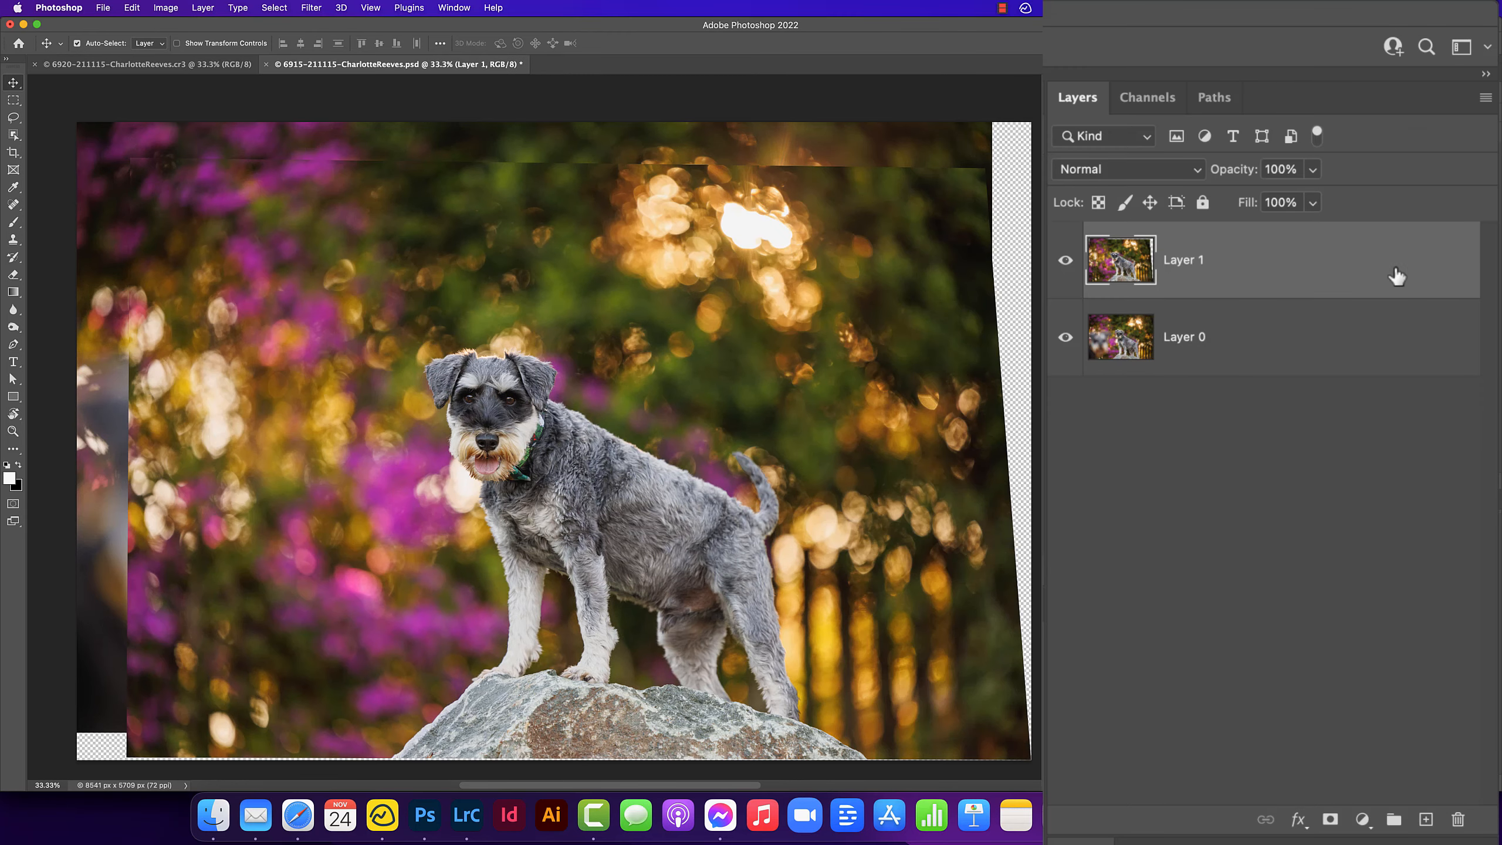
left_click(1330, 821, "alt")
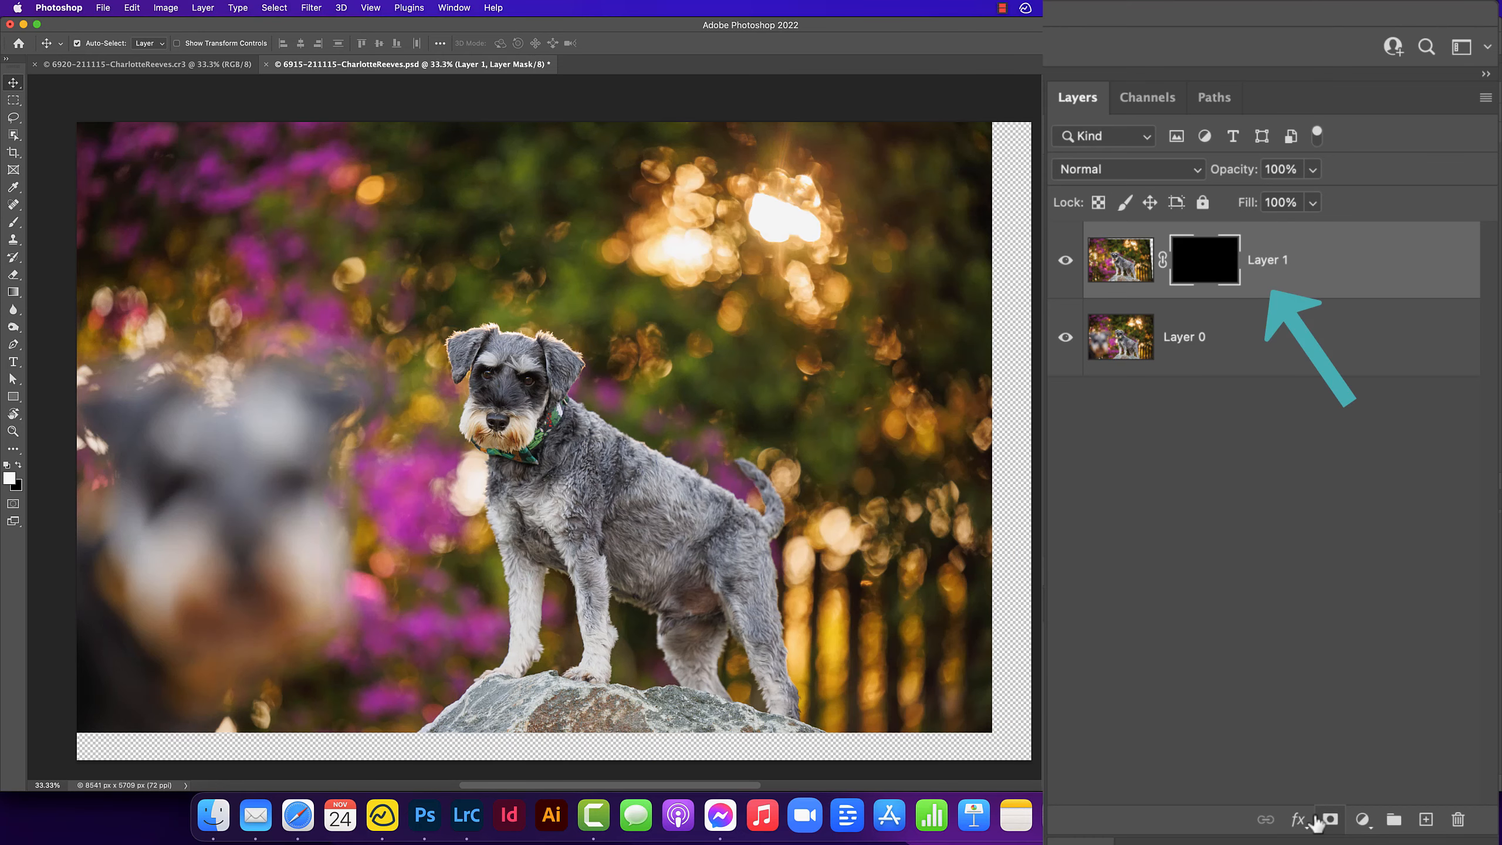
- Select the Brush tool and enlarge it to 1400 px
scroll(1314, 821, "up", 1)
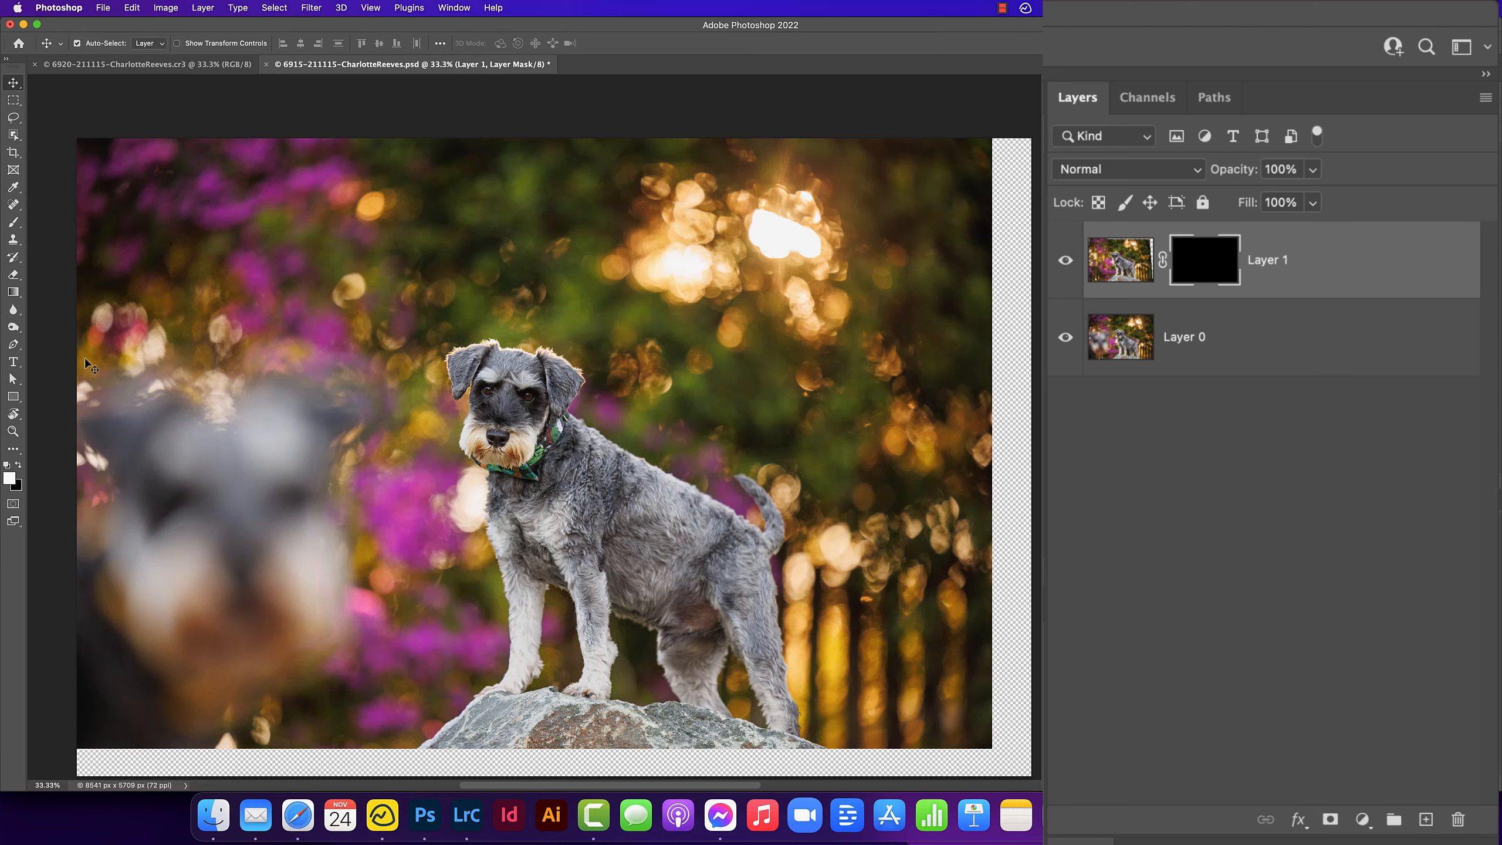
key("b")
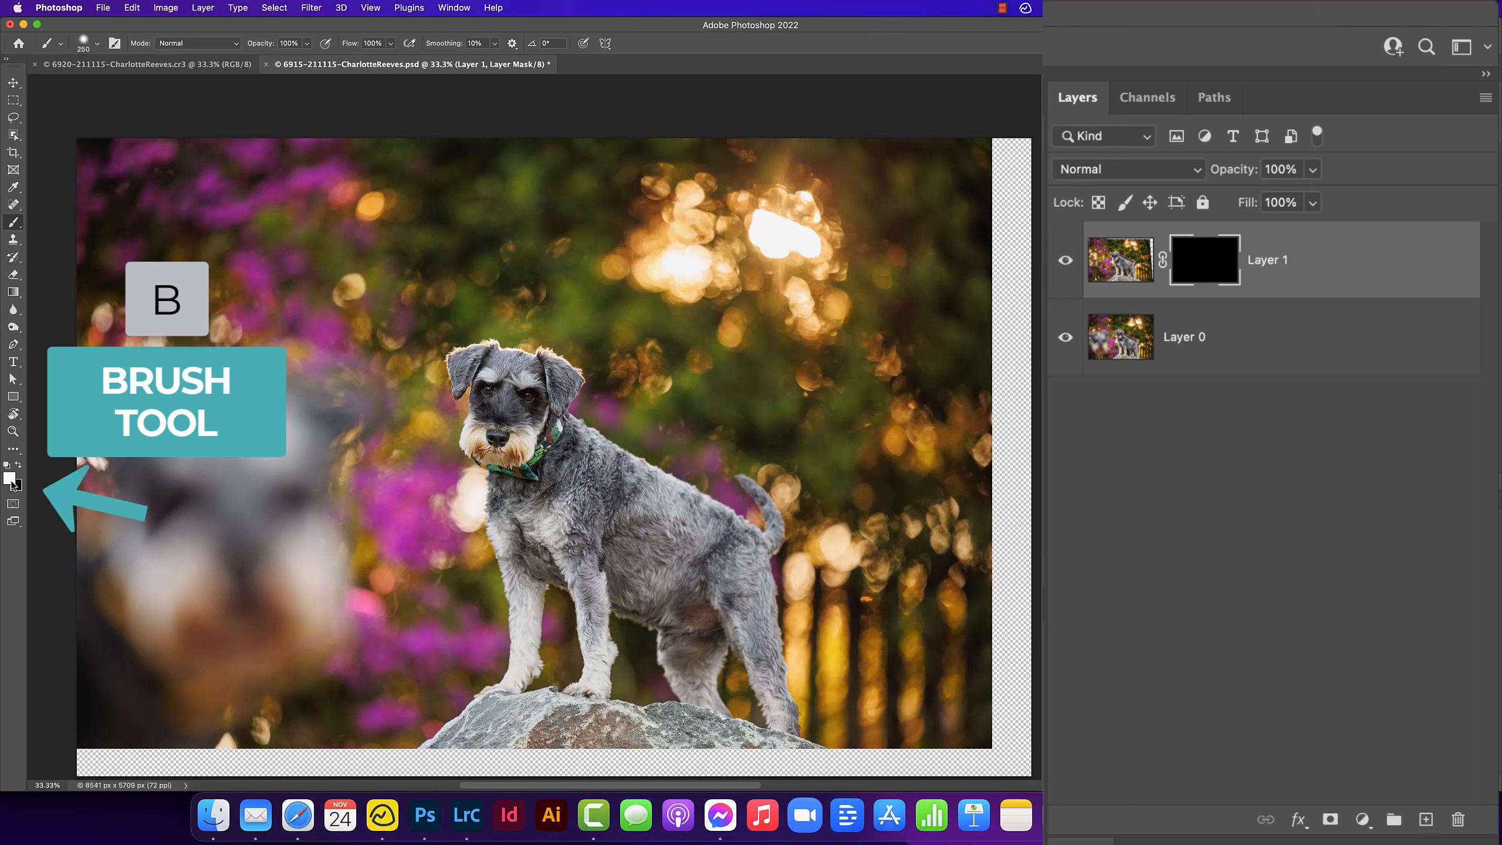
key("bracketright")
key("bracketright")
key("bracketright")
key("bracketright")
key("bracketright")
key("bracketright")
key("bracketright")
key("bracketright")
key("bracketright")
key("bracketright")
key("bracketright")
key("bracketright")
key("bracketright")
key("bracketright")
key("bracketright")
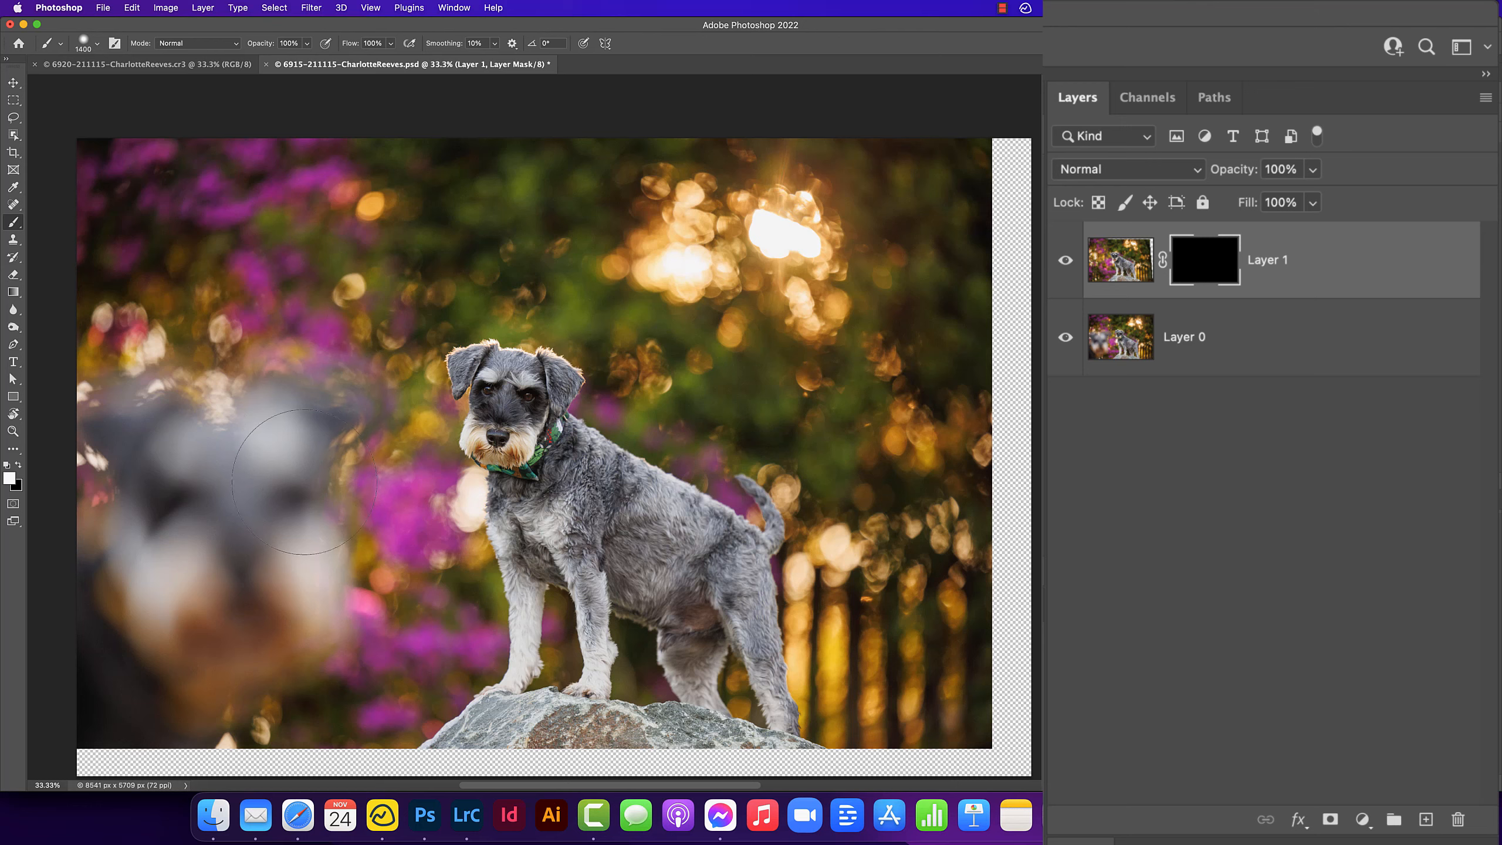
- Paint white on Layer 1's mask to reveal it along the left side and the bottom edge, resizing the brush smaller as needed
mouse_move(290, 452)
left_mouse_down()
mouse_move(267, 482)
mouse_move(253, 408)
mouse_move(316, 400)
mouse_move(313, 383)
mouse_move(338, 425)
mouse_move(290, 519)
mouse_move(297, 567)
mouse_move(324, 578)
mouse_move(318, 631)
mouse_move(285, 673)
mouse_move(259, 668)
mouse_move(257, 691)
mouse_move(235, 663)
mouse_move(240, 586)
mouse_move(220, 575)
mouse_move(232, 449)
mouse_move(189, 408)
mouse_move(195, 674)
mouse_move(217, 708)
mouse_move(193, 722)
mouse_move(258, 704)
mouse_move(274, 739)
mouse_move(205, 734)
mouse_move(163, 761)
mouse_move(194, 753)
mouse_move(180, 478)
left_mouse_up()
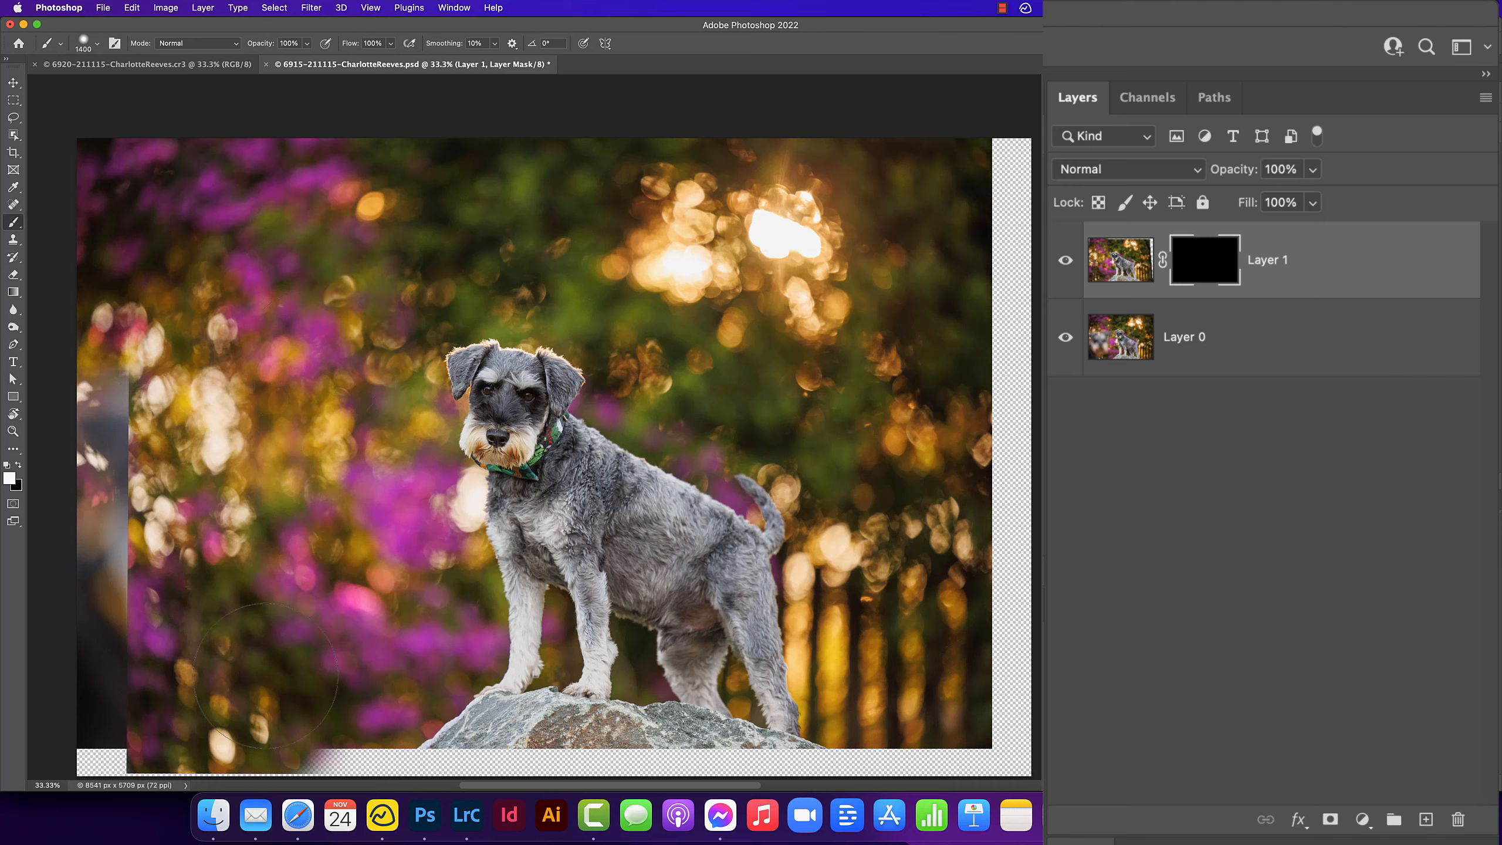
mouse_move(268, 677)
left_mouse_down()
mouse_move(298, 761)
mouse_move(332, 756)
mouse_move(379, 686)
left_mouse_up()
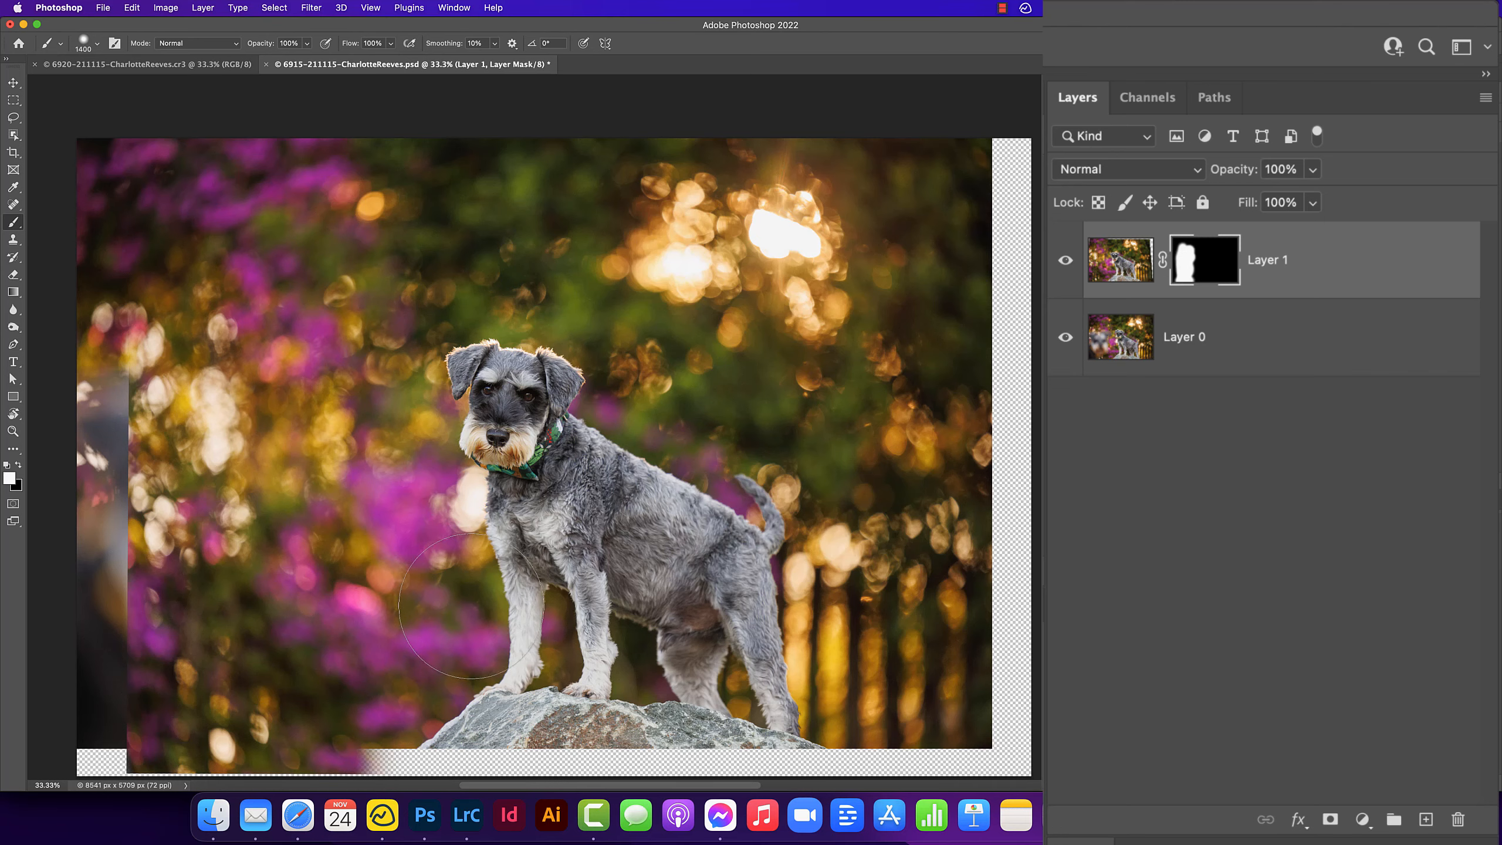
key("bracketleft")
key("bracketleft")
key("bracketleft")
key("bracketleft")
key("bracketleft")
key("bracketleft")
key("bracketleft")
key("bracketleft")
key("bracketleft")
mouse_move(337, 760)
left_mouse_down()
mouse_move(829, 757)
mouse_move(674, 763)
left_mouse_up()
key("bracketleft")
key("bracketleft")
key("bracketleft")
key("bracketright")
key("bracketright")
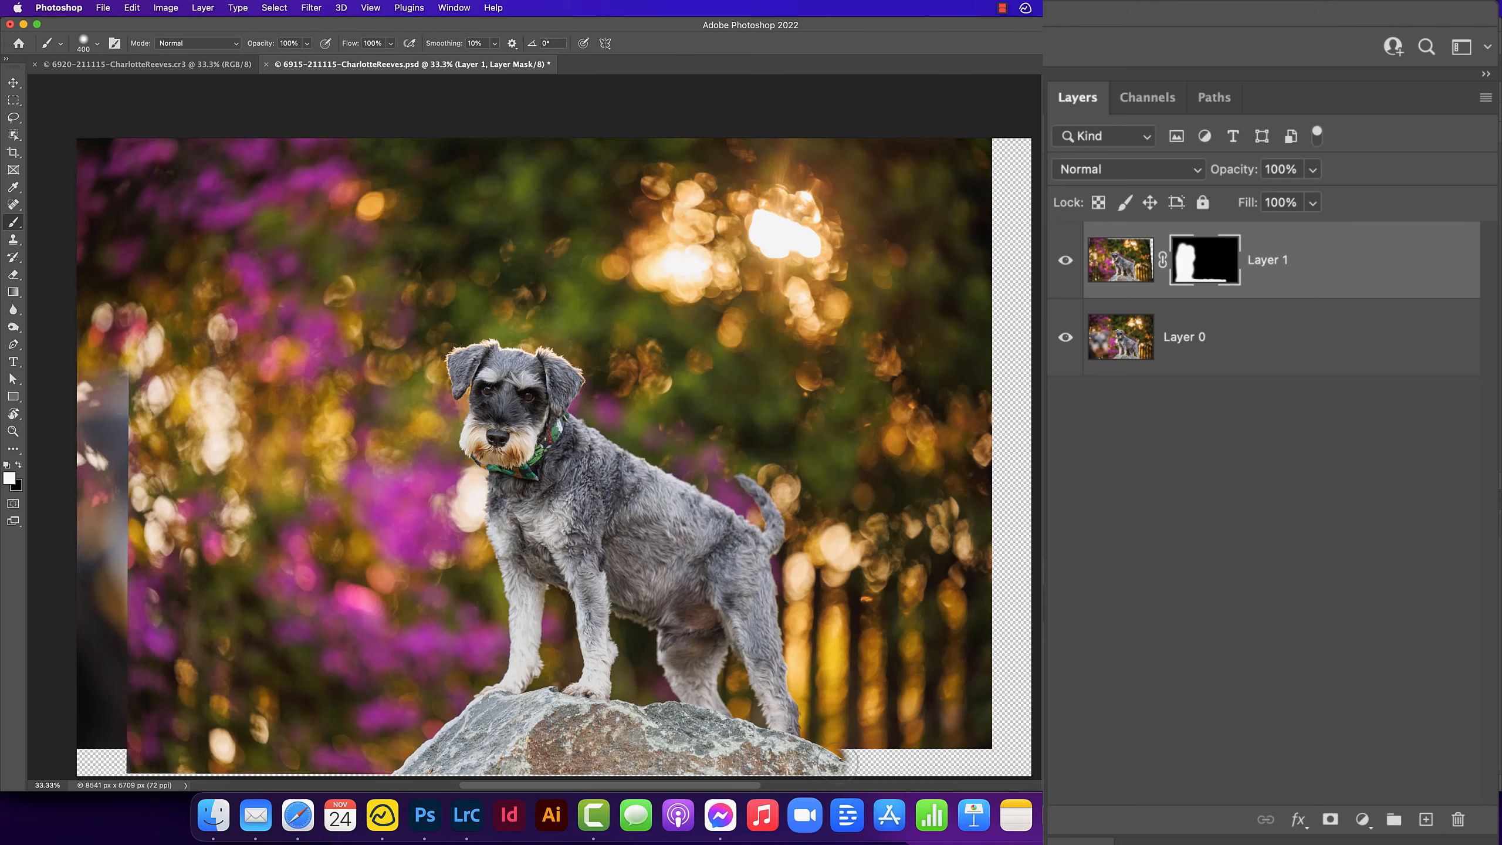
mouse_move(838, 763)
left_mouse_down()
mouse_move(970, 763)
mouse_move(958, 749)
mouse_move(984, 769)
left_mouse_up()
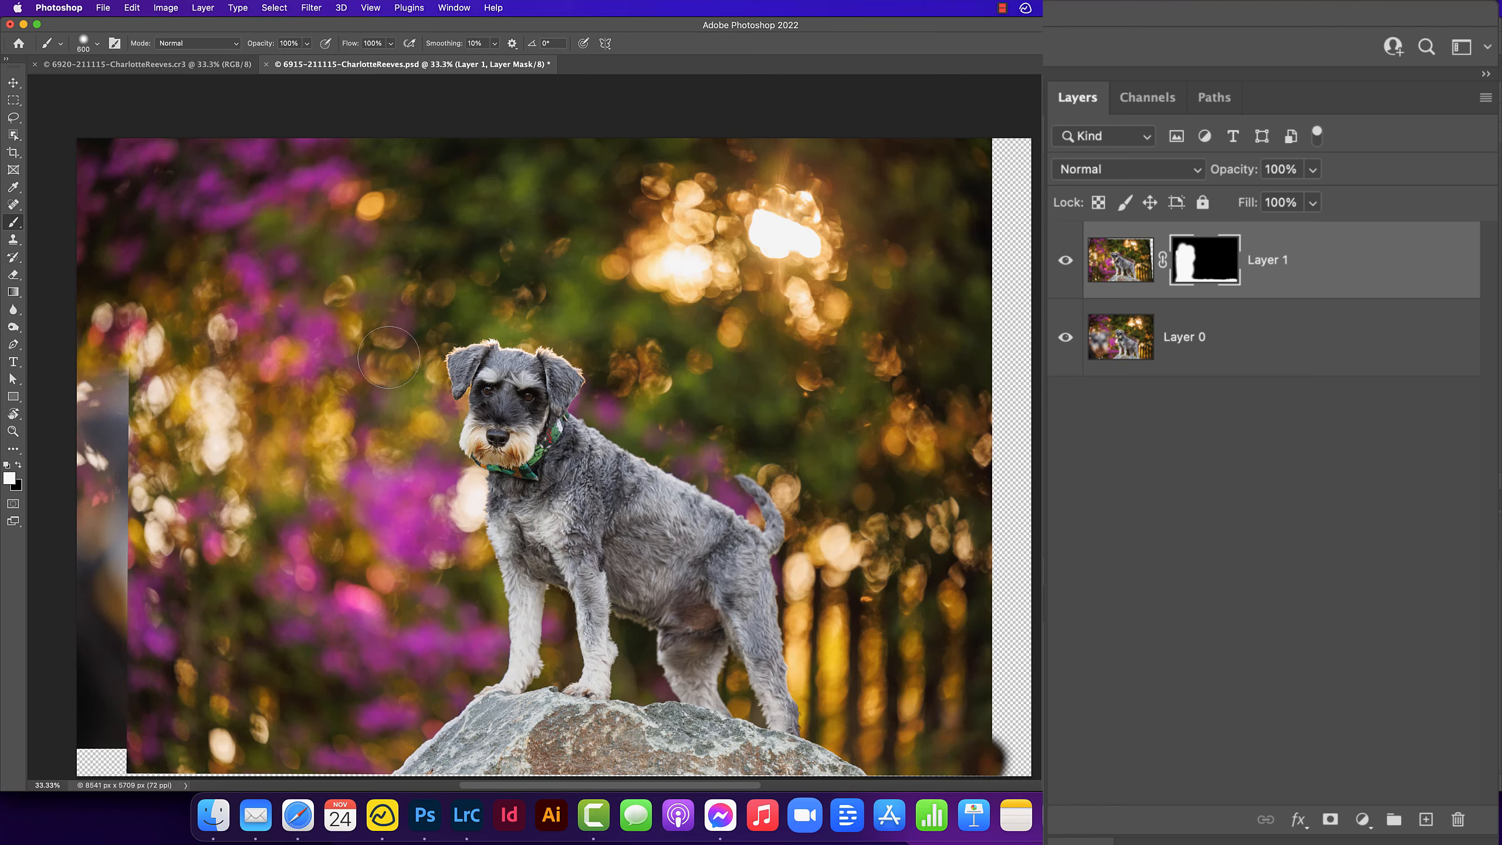
- Toggle Layer 1's visibility off and on to check the masked result
left_click(1066, 262)
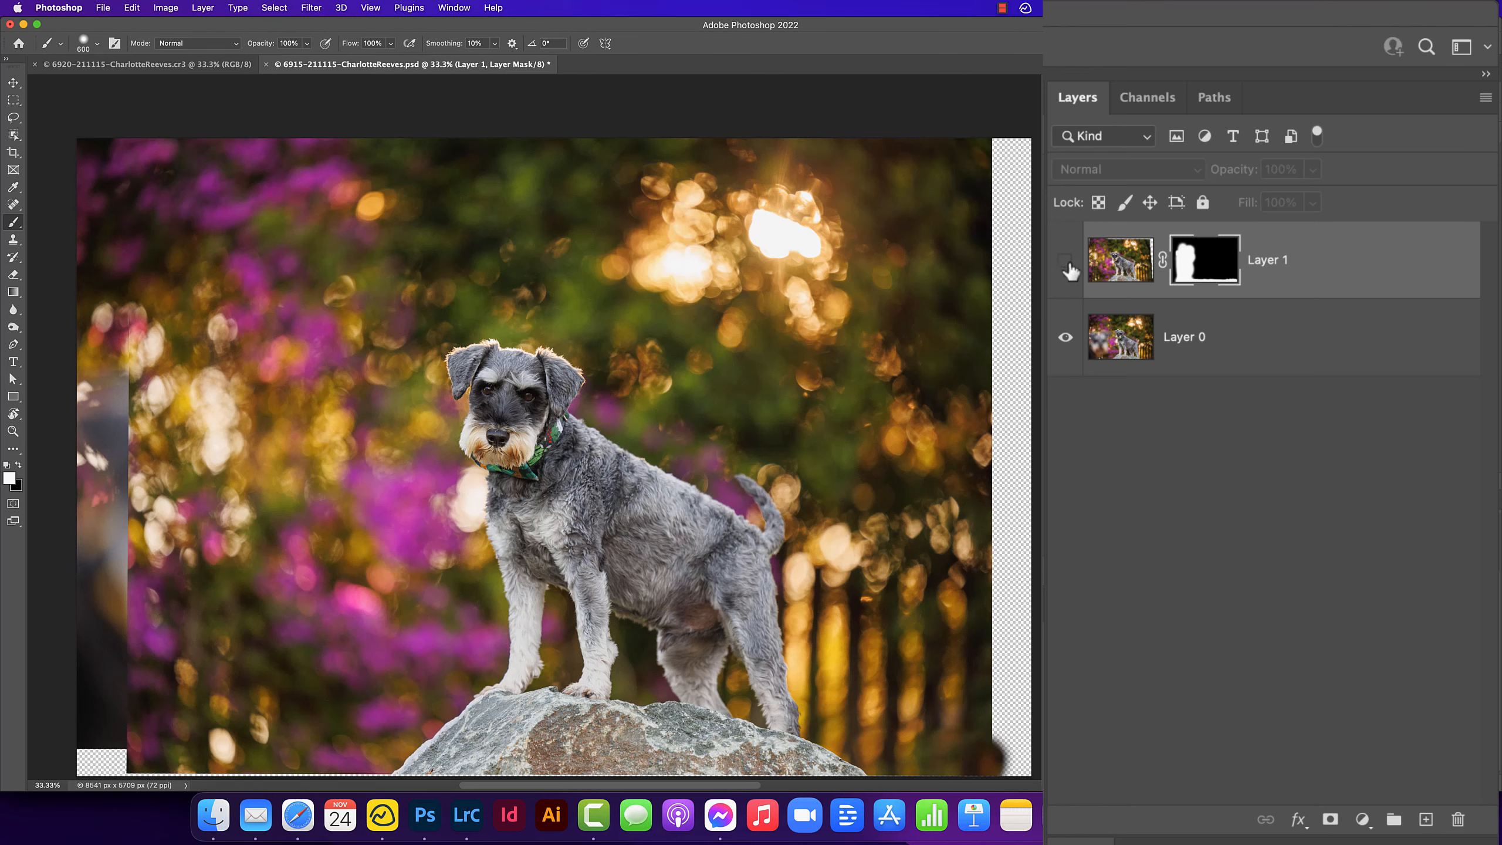
left_click(1066, 261)
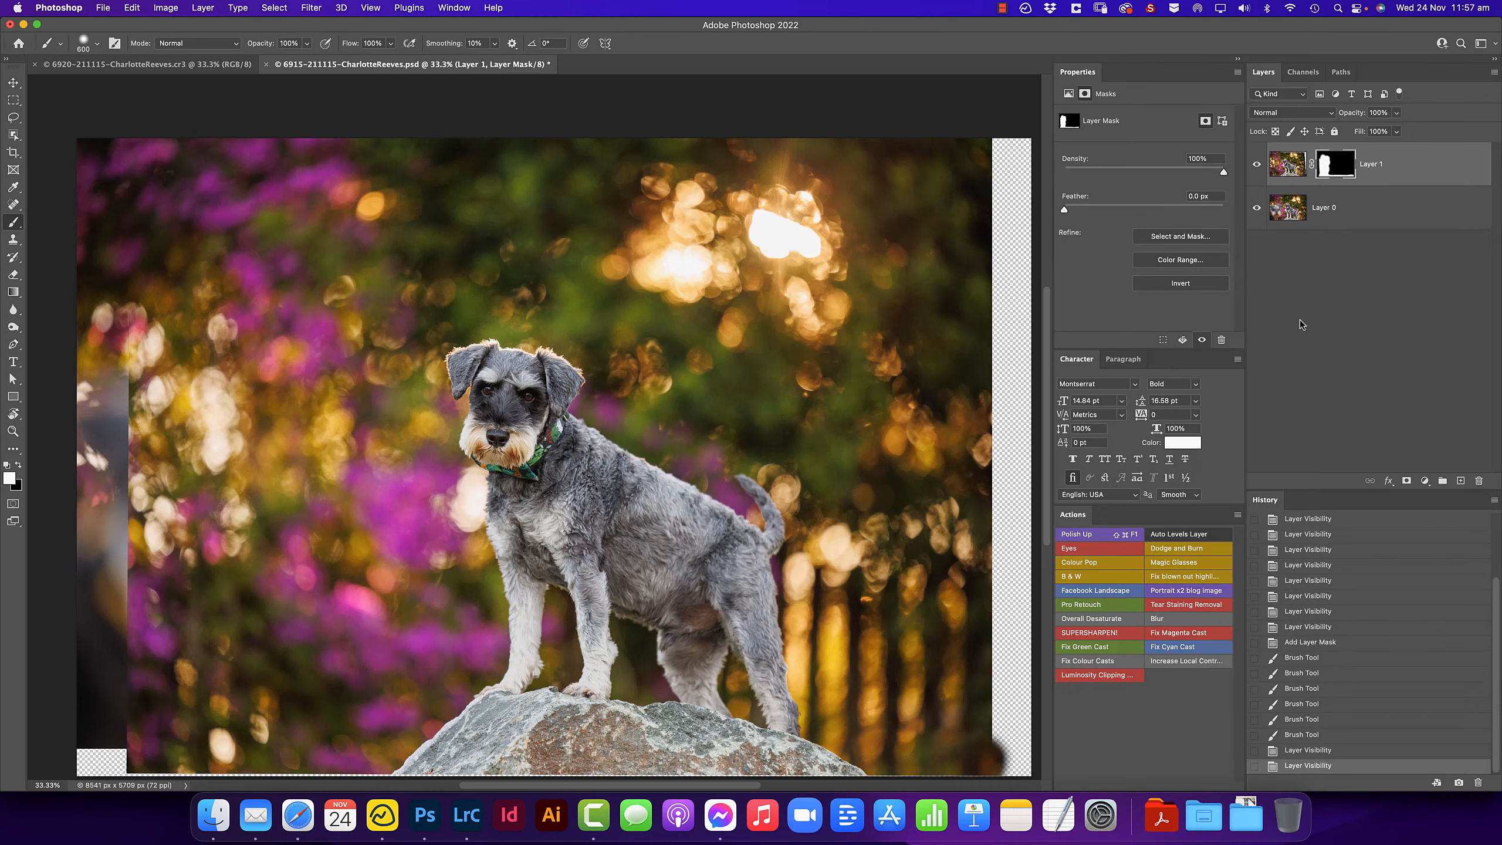
- Start the Crop tool with a 2:3 (4:6) ratio and swap the crop to landscape orientation
key("c")
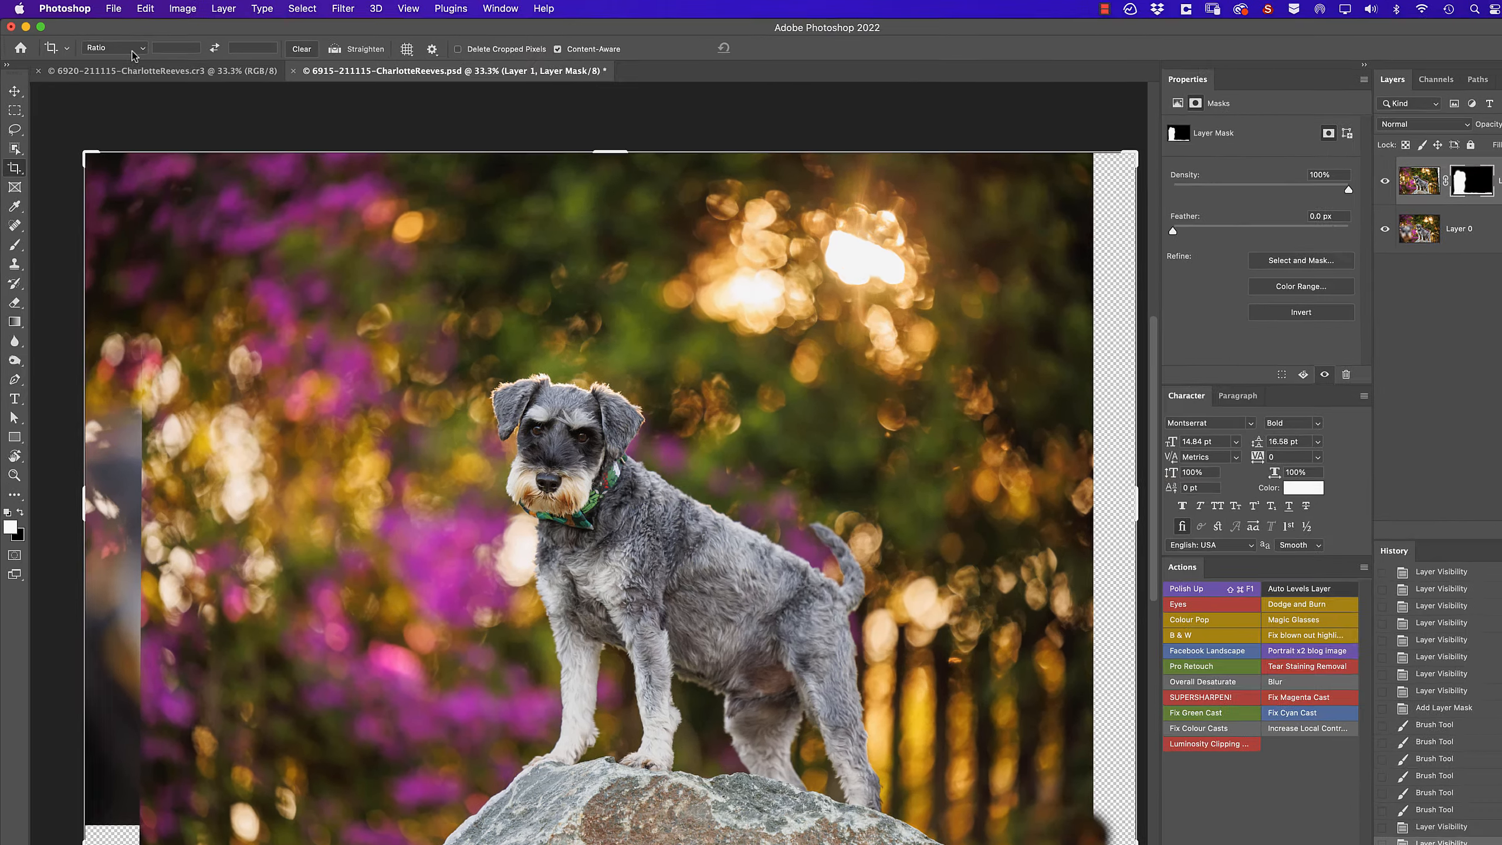
left_click(104, 44)
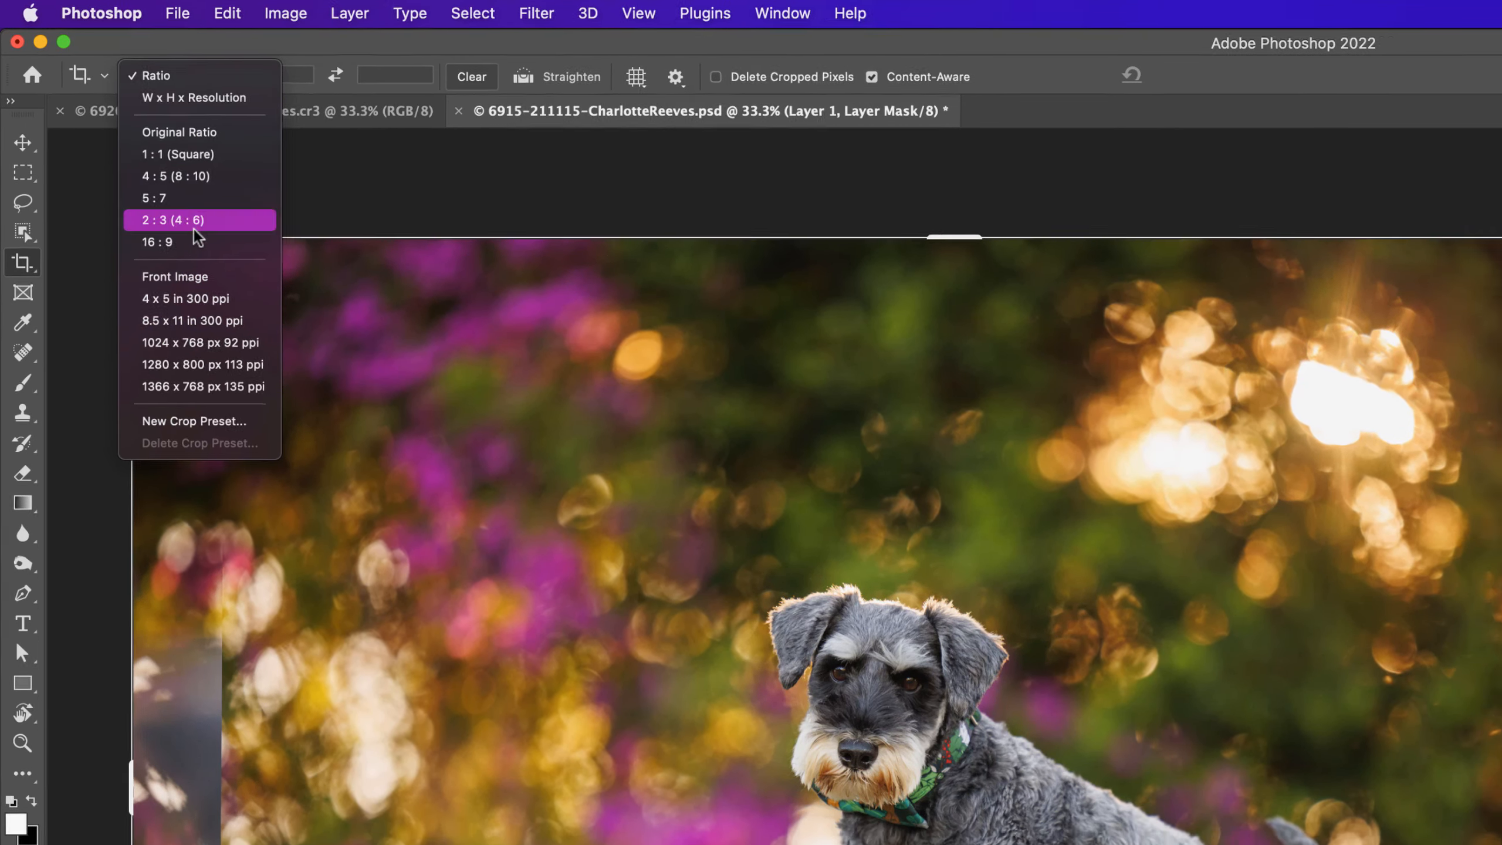
left_click(201, 222)
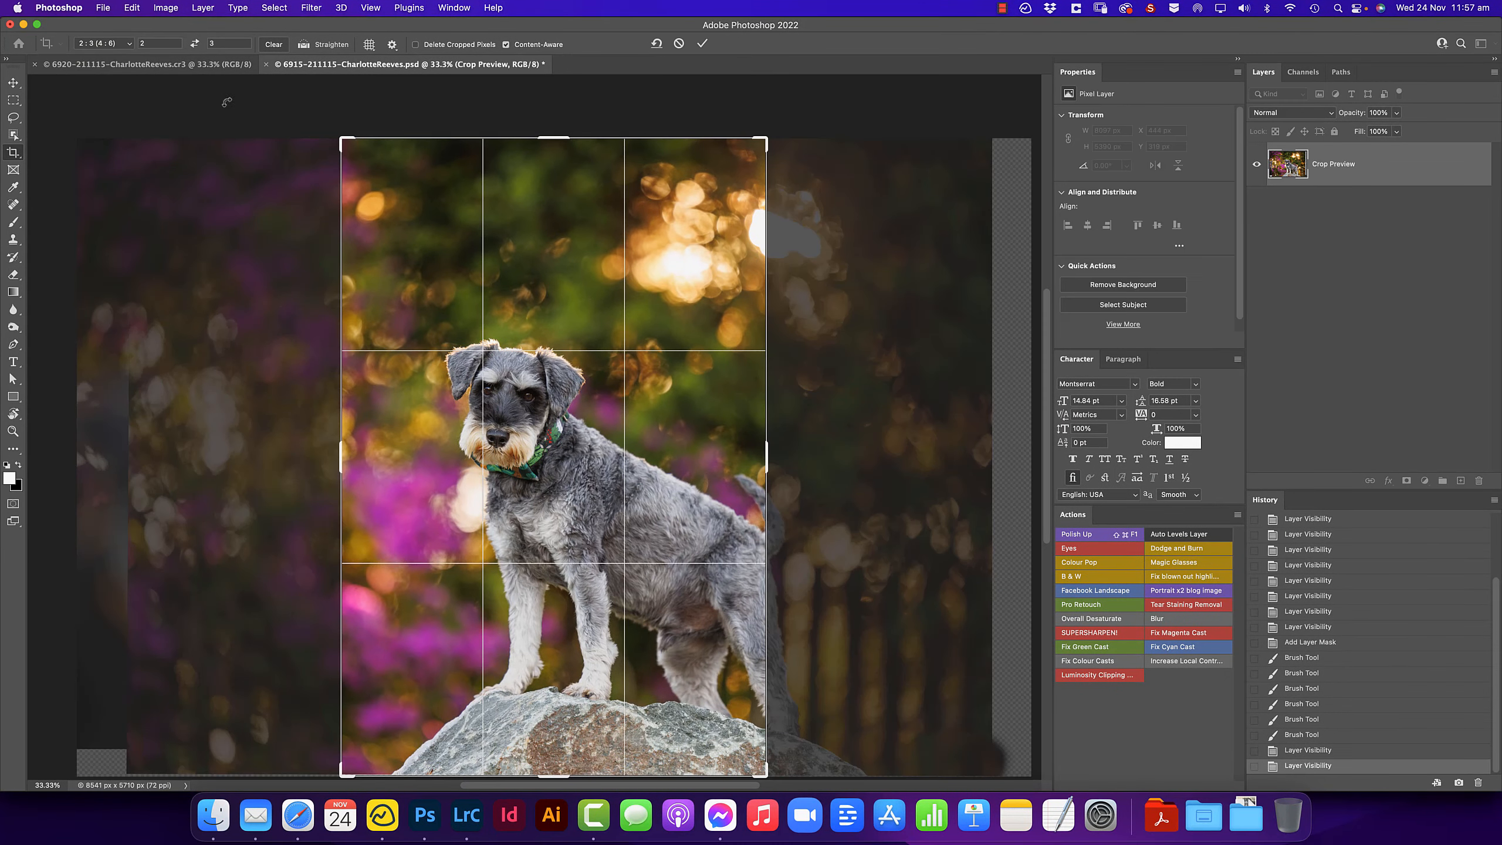
key("x")
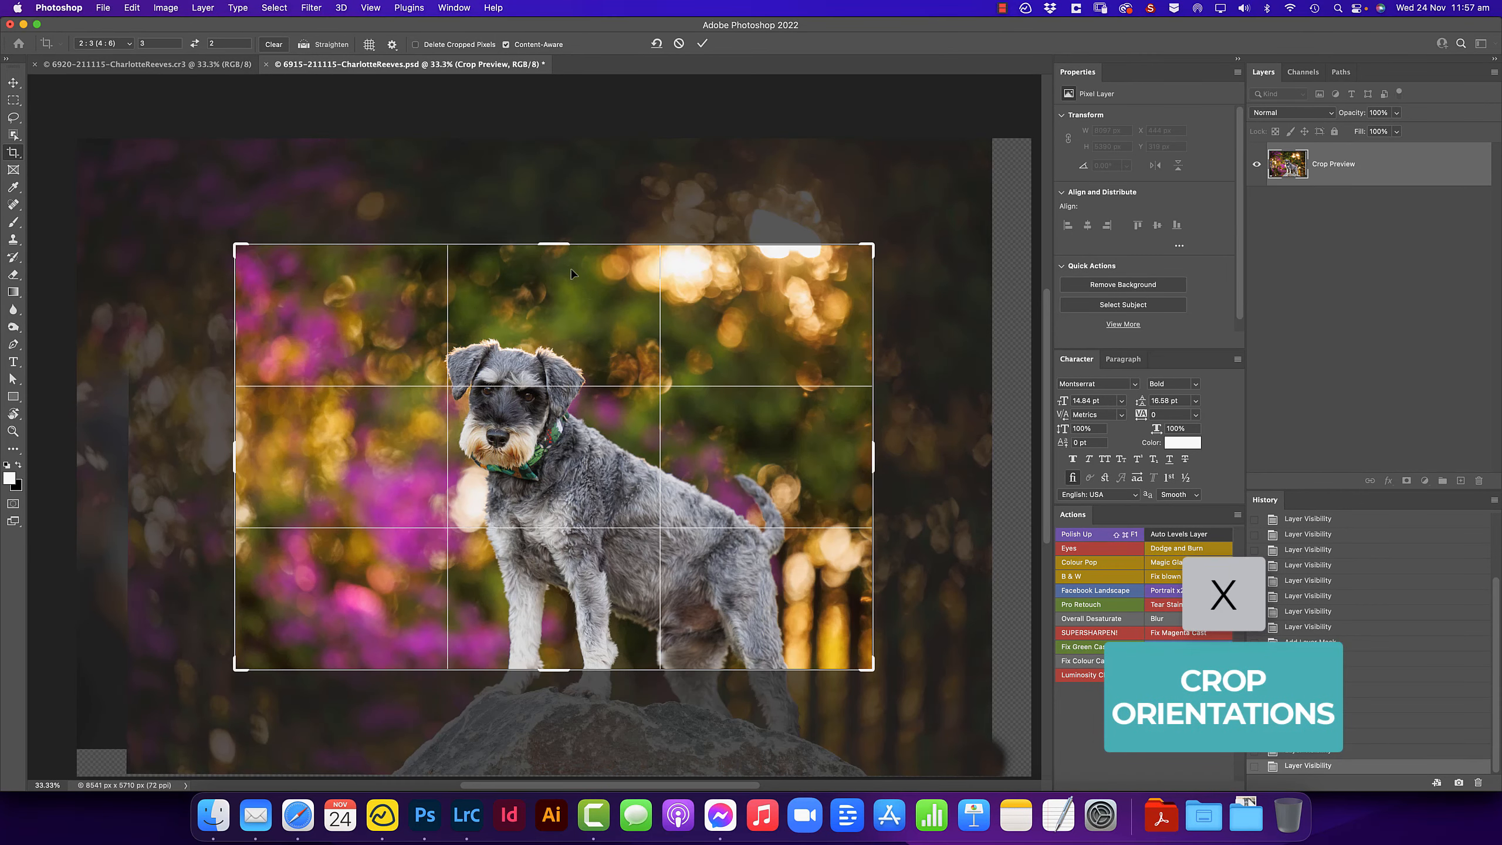
- Resize the landscape crop box to frame the dog across nearly the whole image
left_click_drag(557, 247, 557, 192)
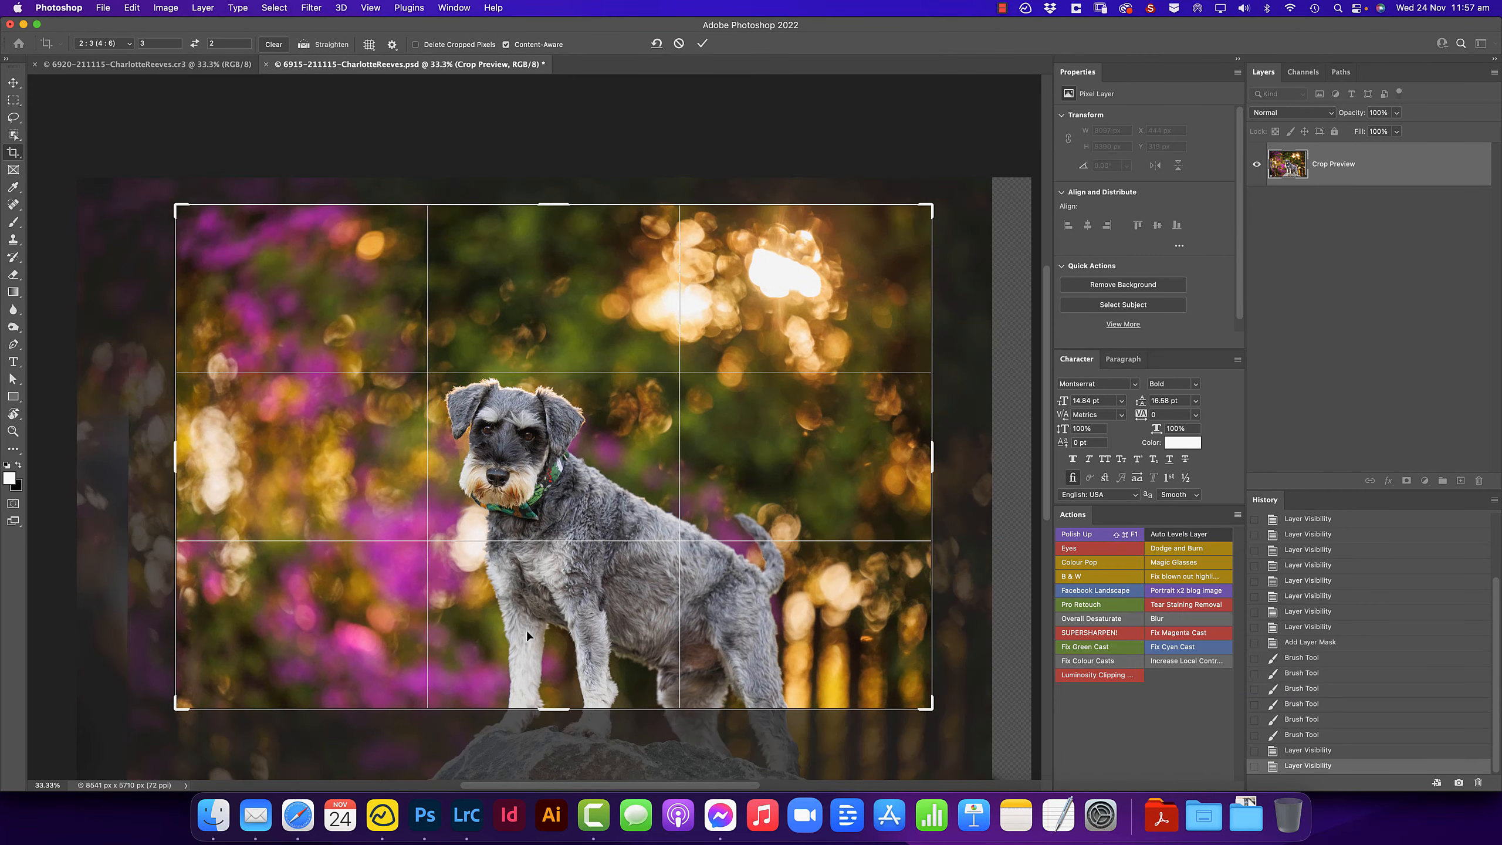
left_click_drag(556, 717, 592, 627)
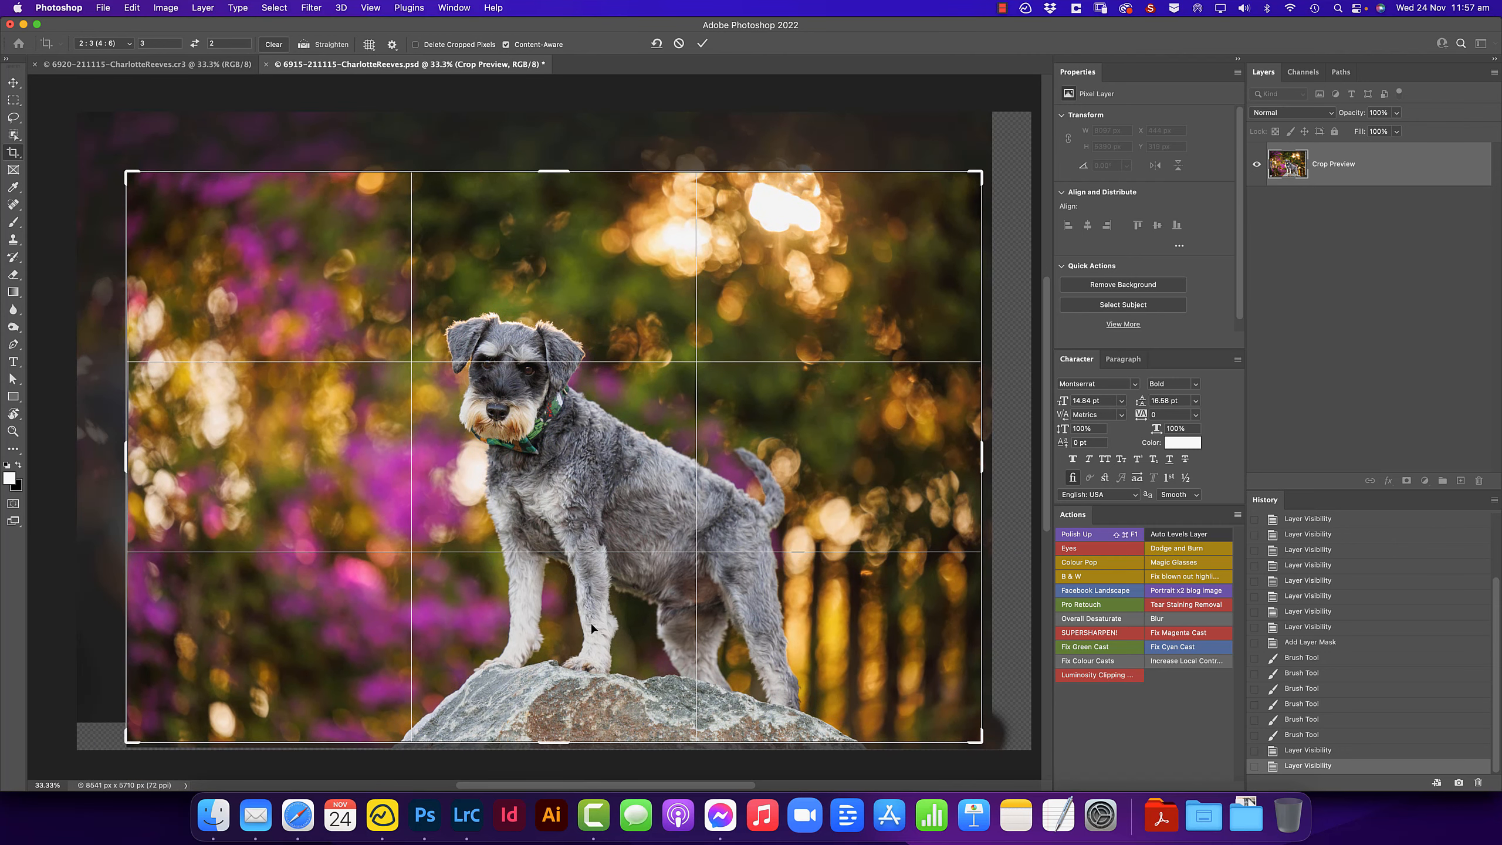
left_click_drag(127, 176, 135, 180)
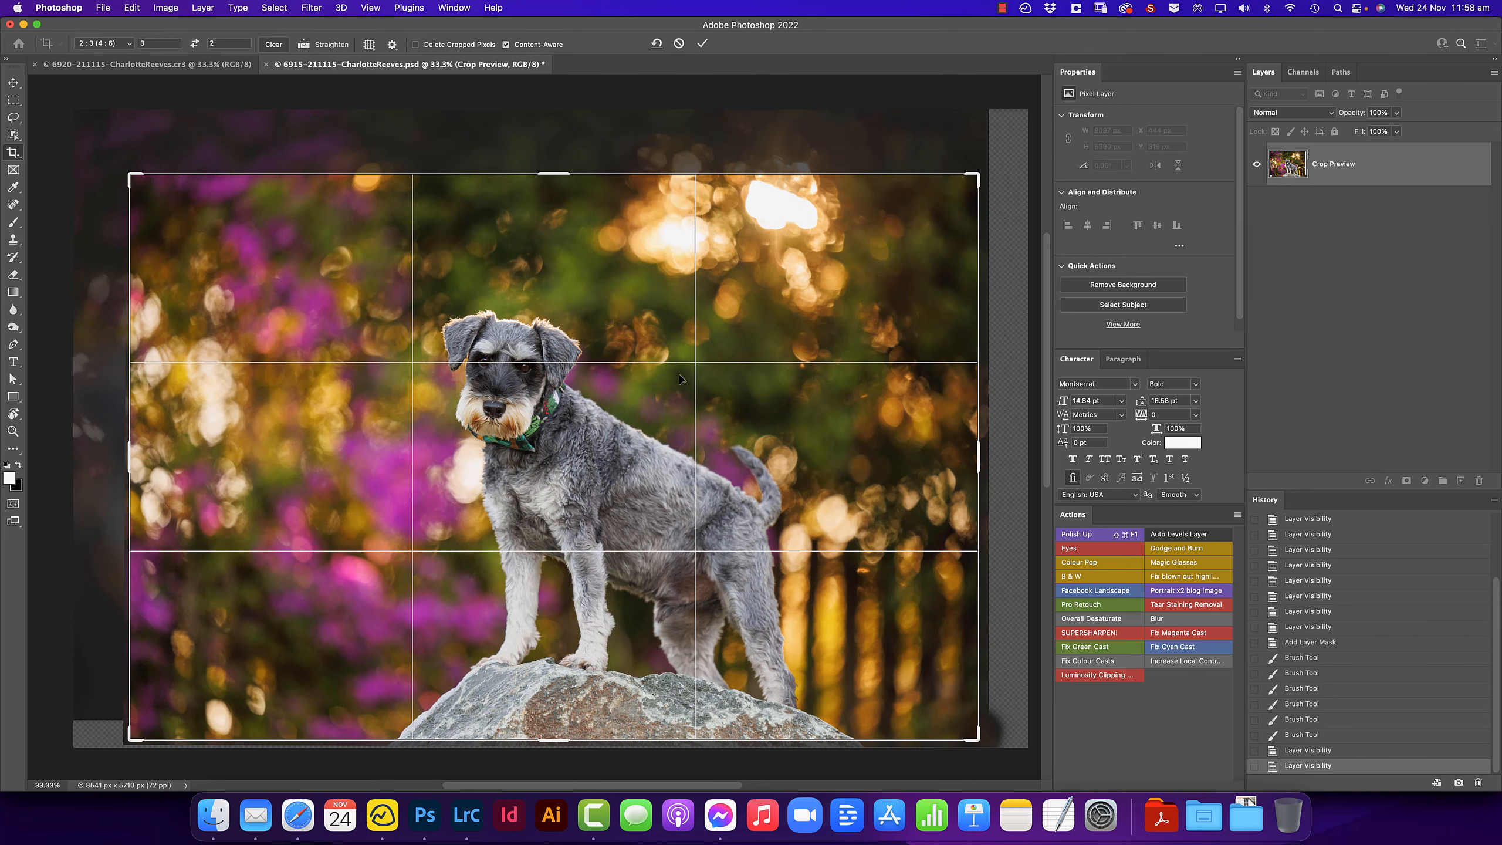
left_click_drag(977, 175, 982, 173)
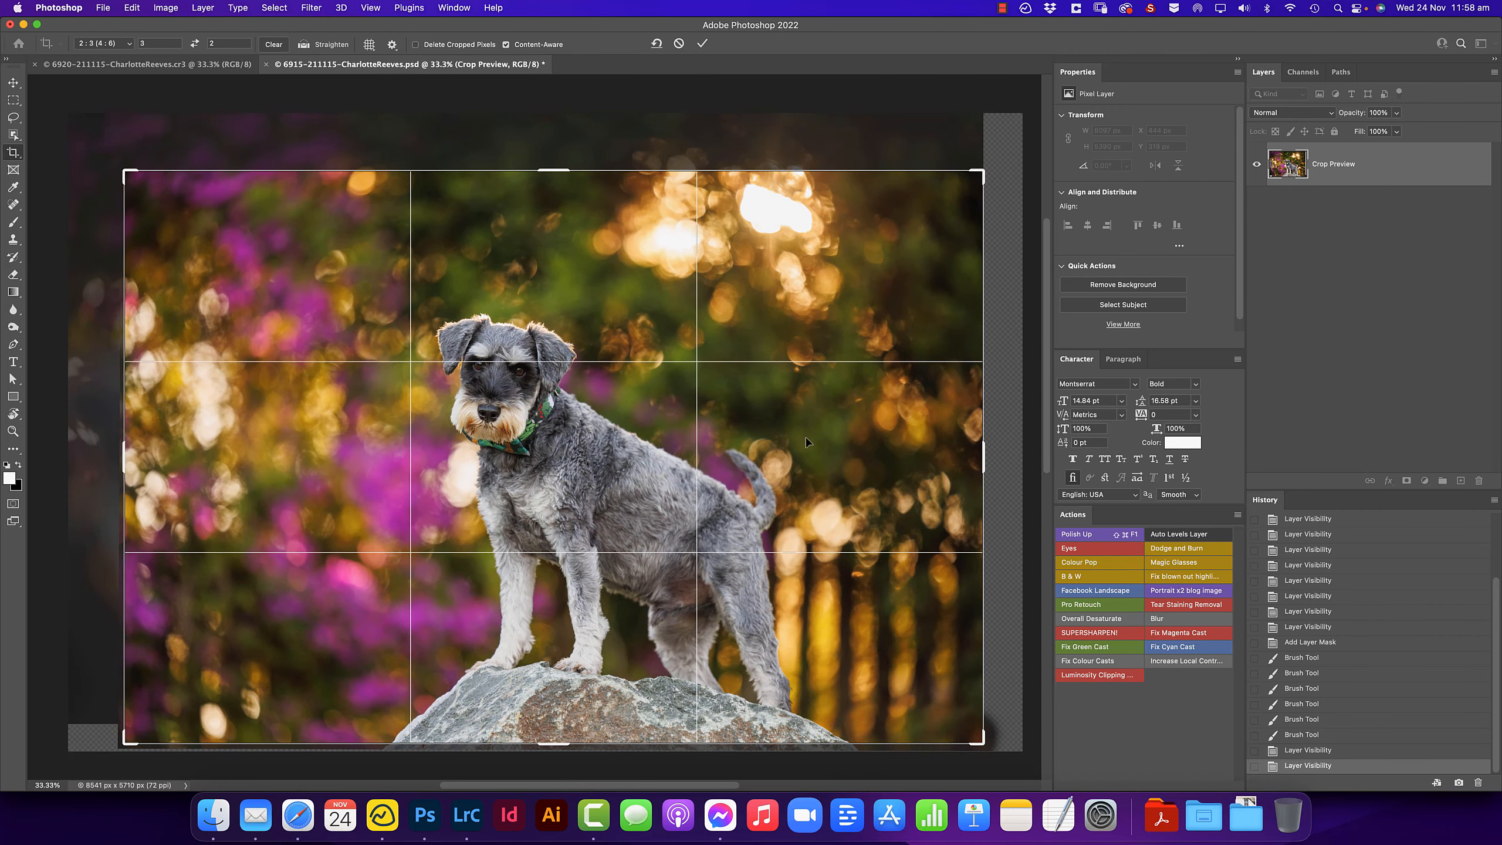